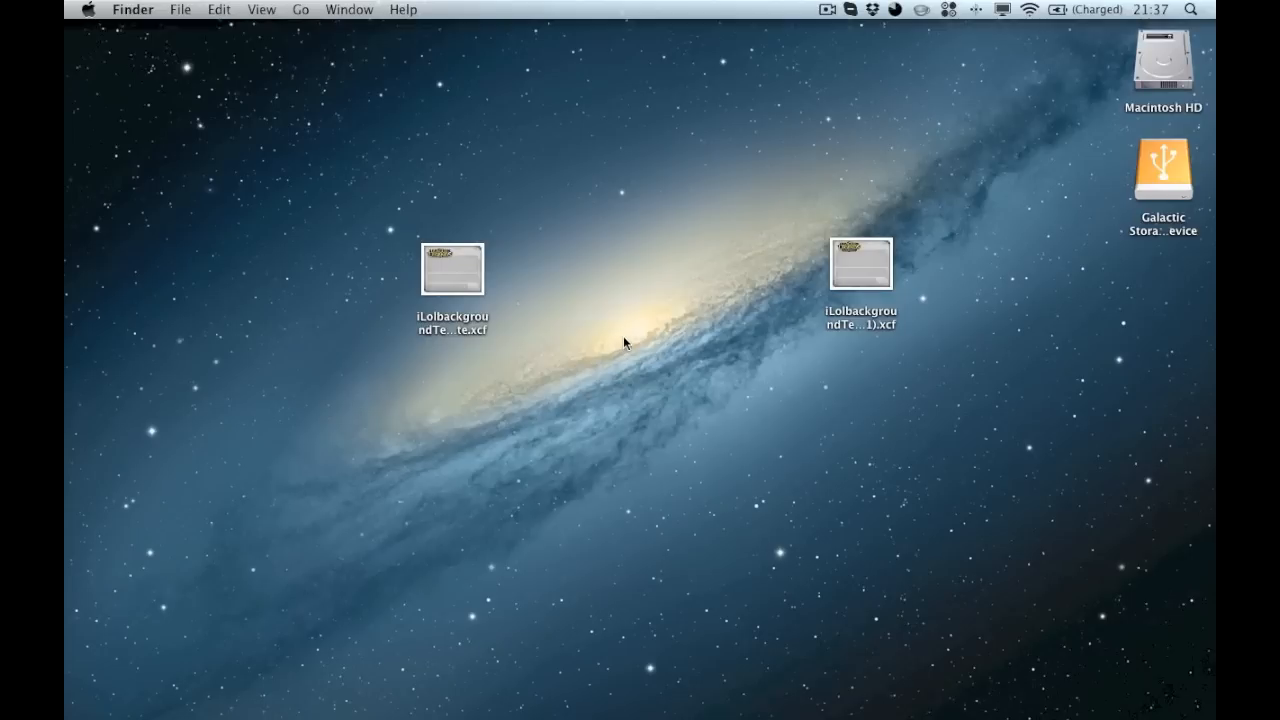
# - Switch to Chrome and bring up the page with the League of Legends Ahri artwork
pyautogui.click(686, 695)
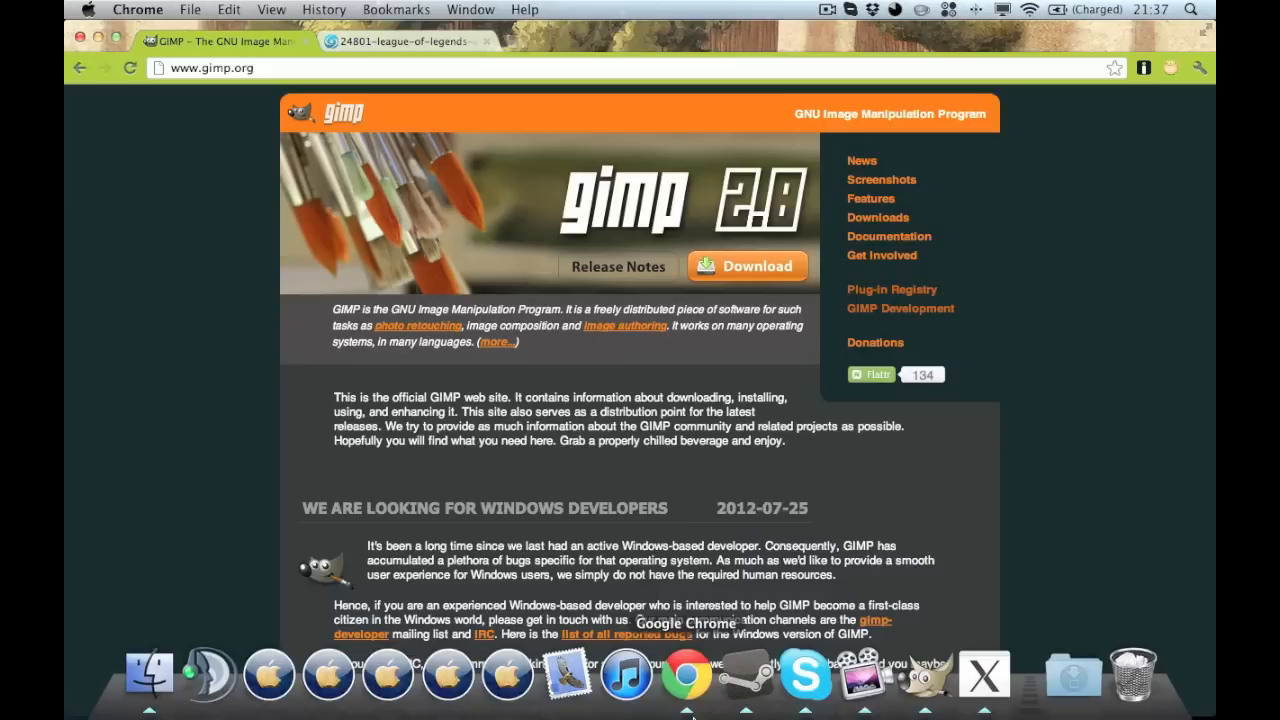
pyautogui.click(390, 41)
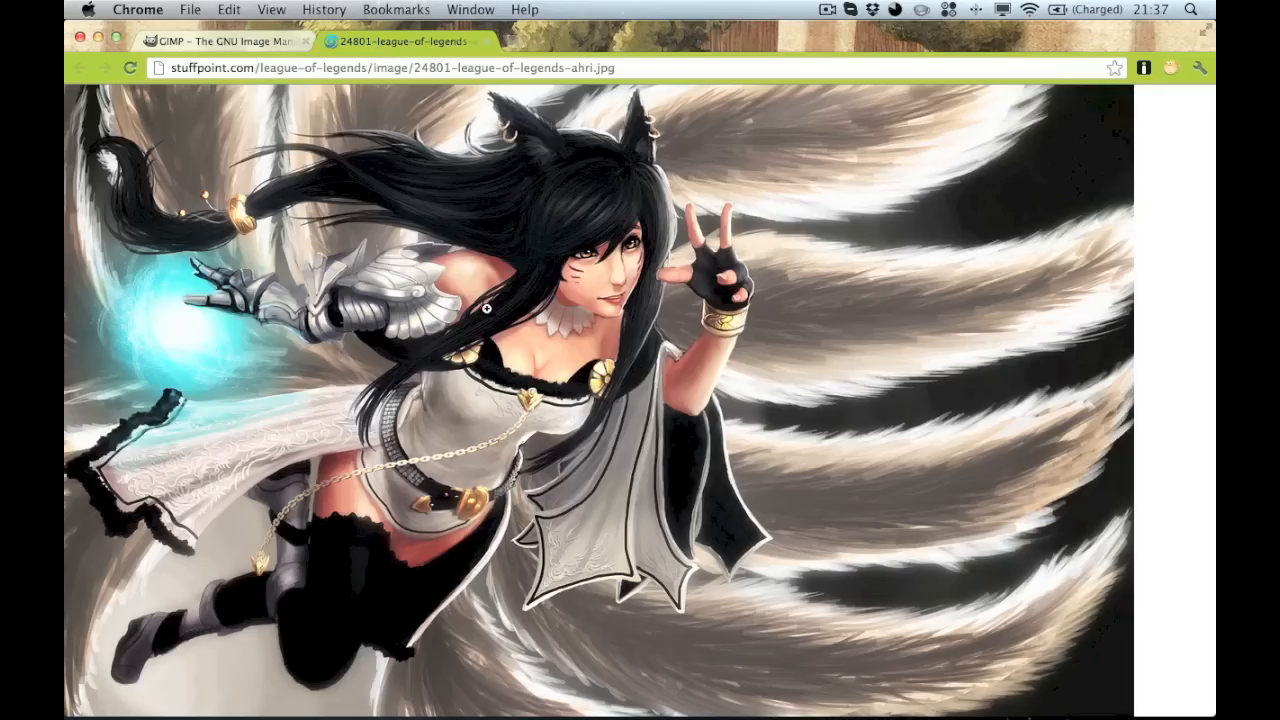
# - Launch the iLoL launcher to examine its custom background skin, and close it again
pyautogui.moveTo(528, 716)
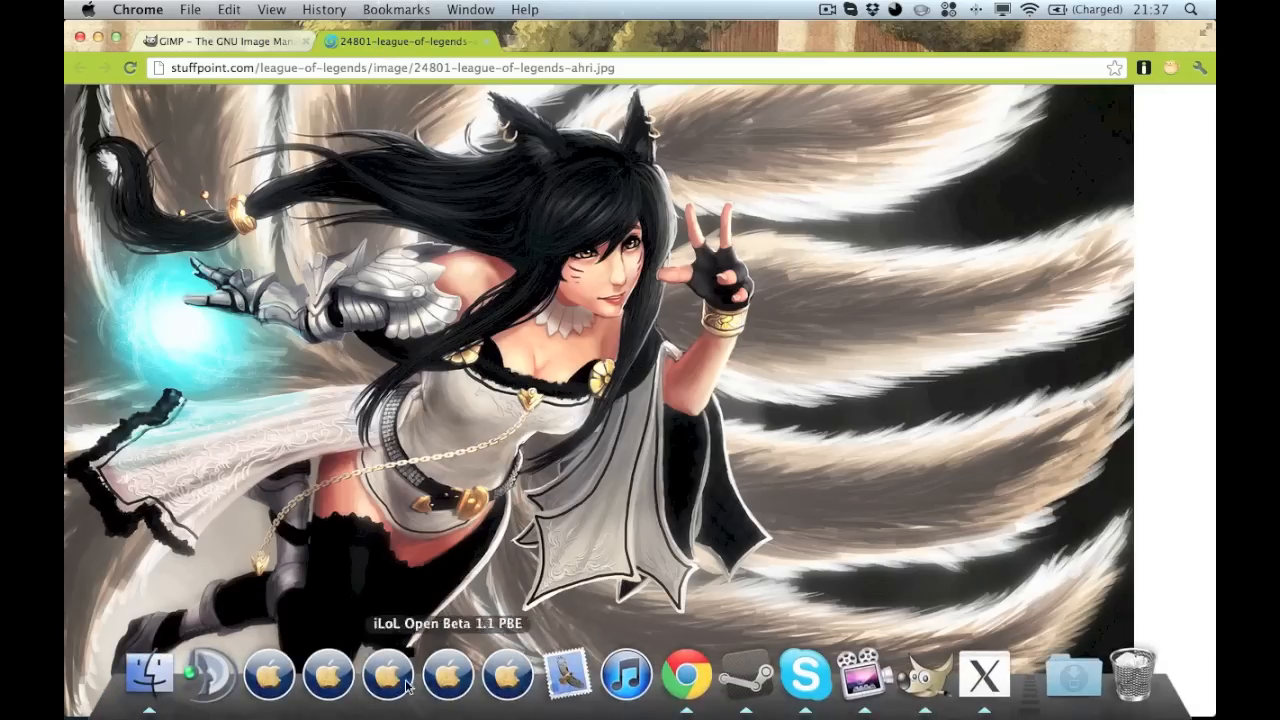
pyautogui.click(328, 676)
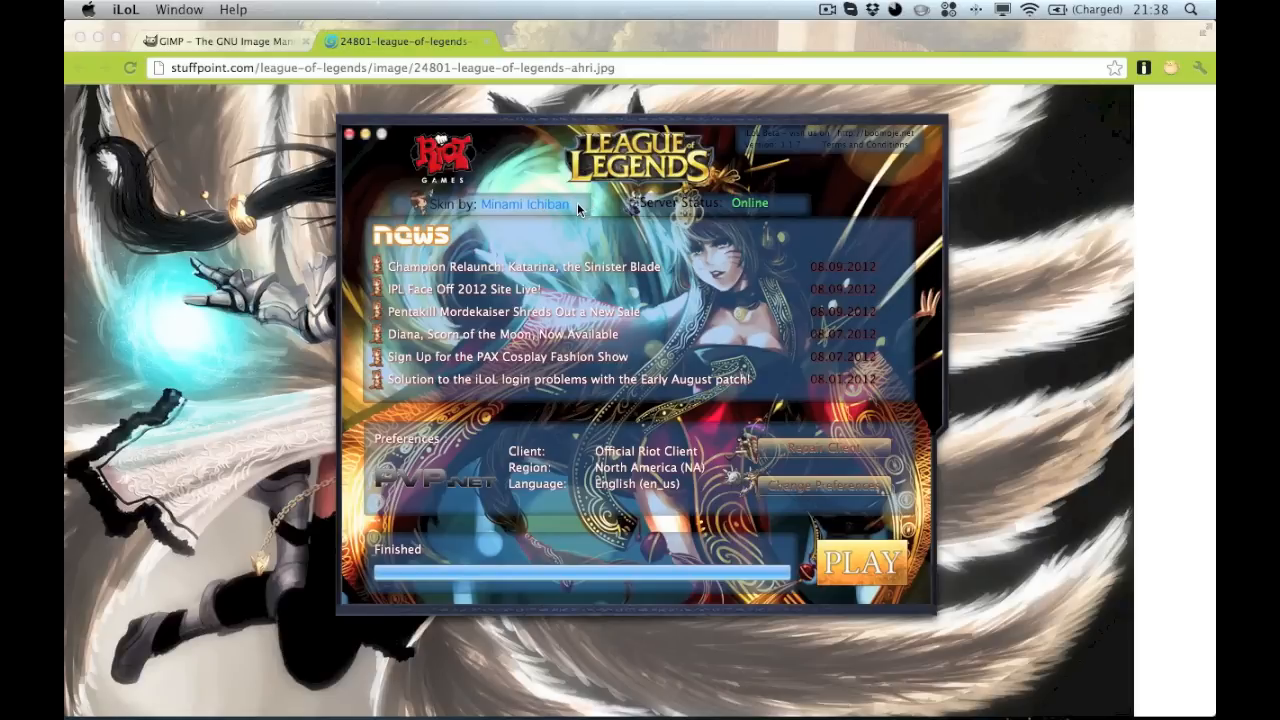
pyautogui.click(349, 135)
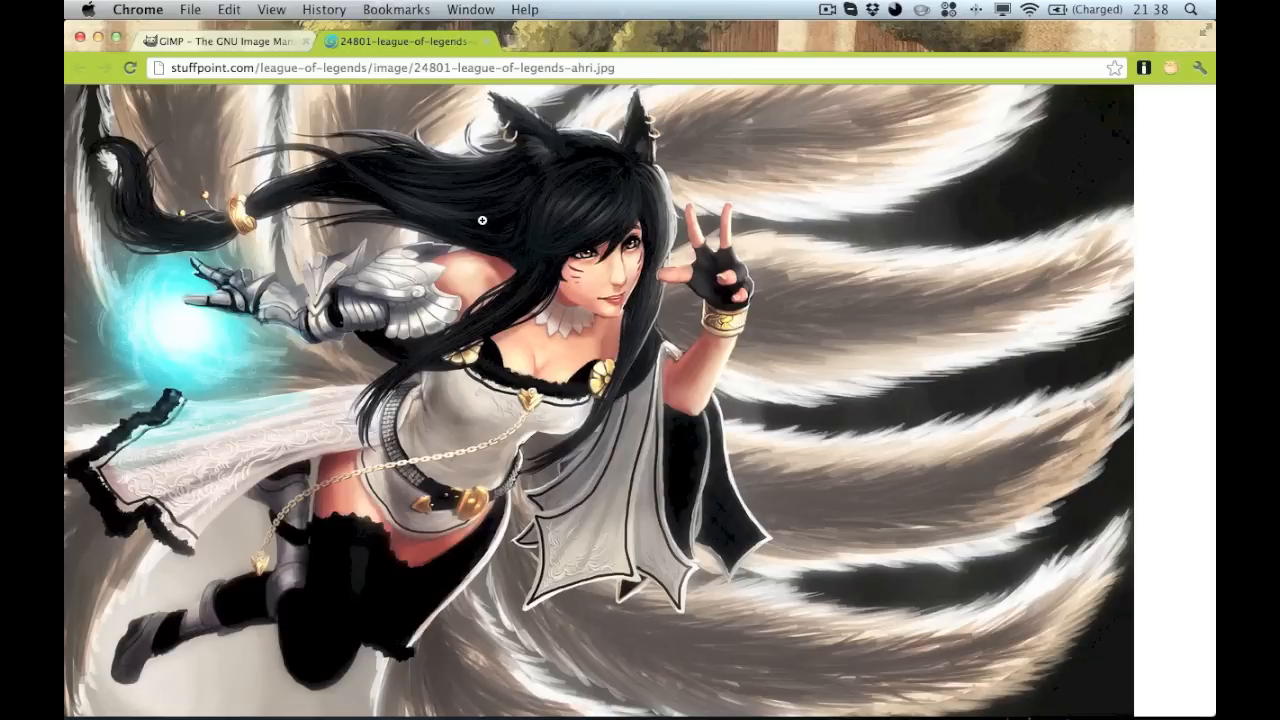
# - Save the Ahri artwork to the Downloads folder and minimise the browser with the gimp.org page showing
pyautogui.moveTo(456, 200); pyautogui.dragTo(1077, 700)
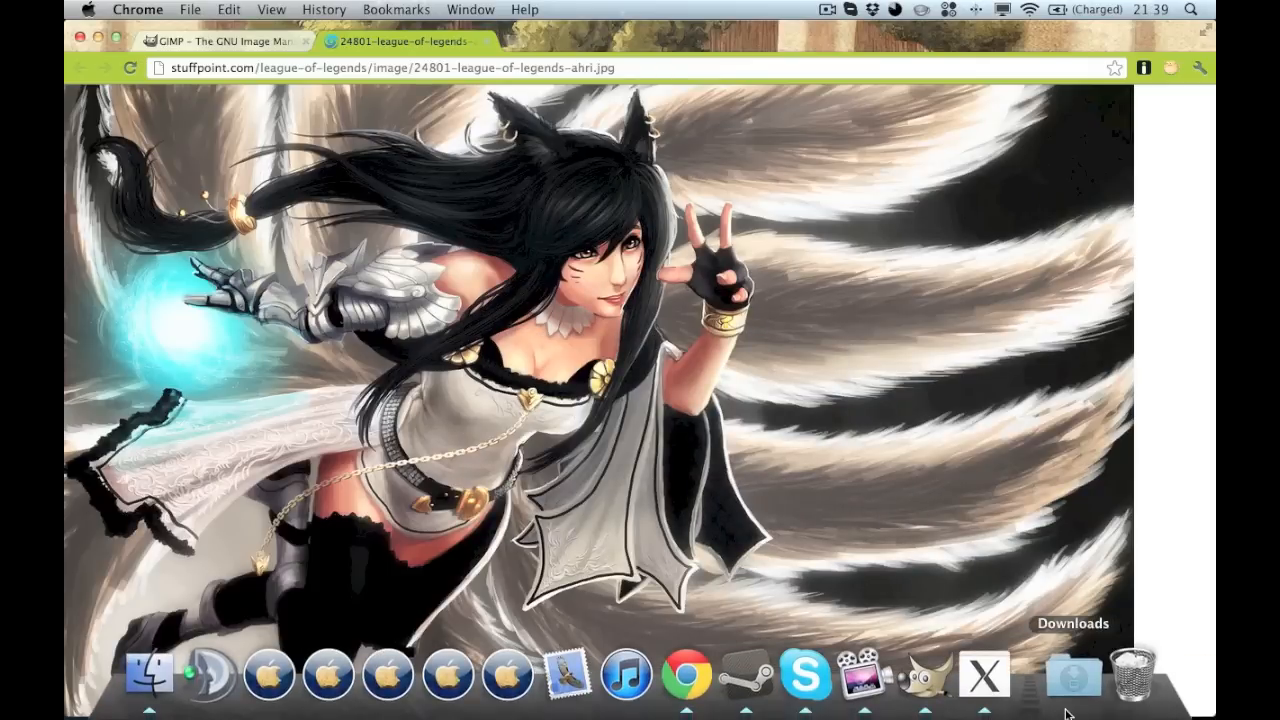
pyautogui.click(250, 43)
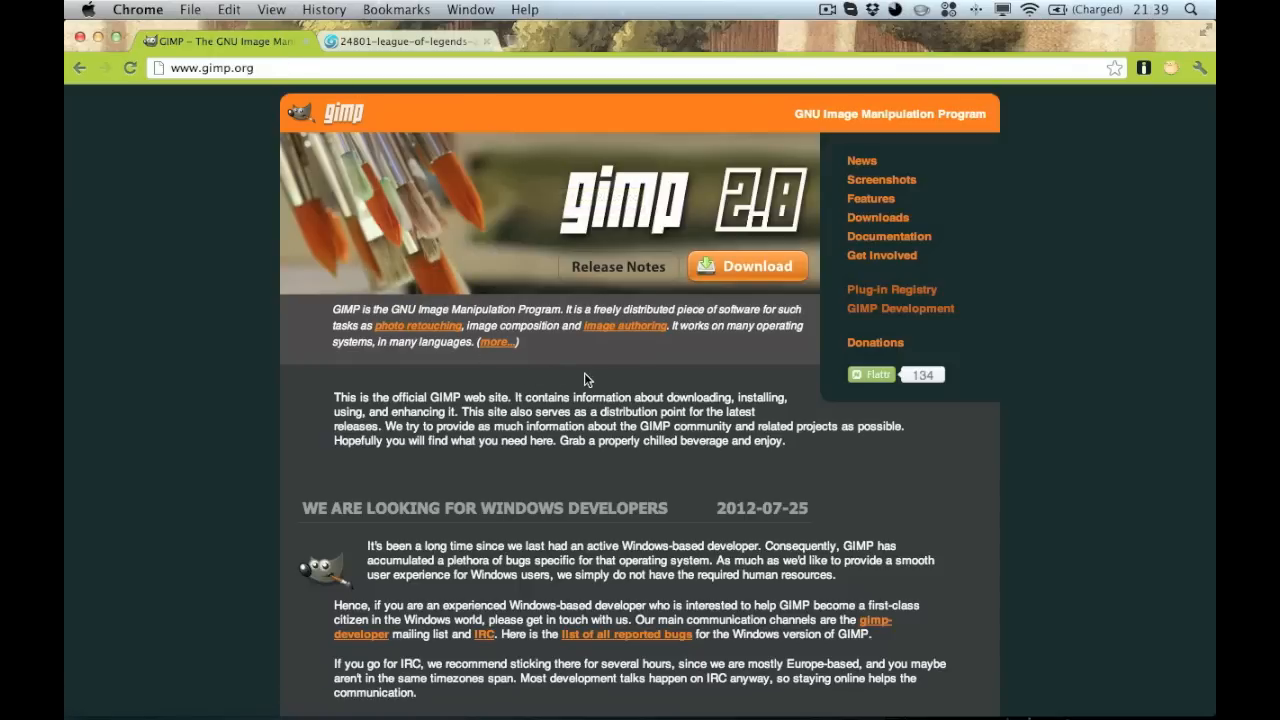
pyautogui.click(97, 42)
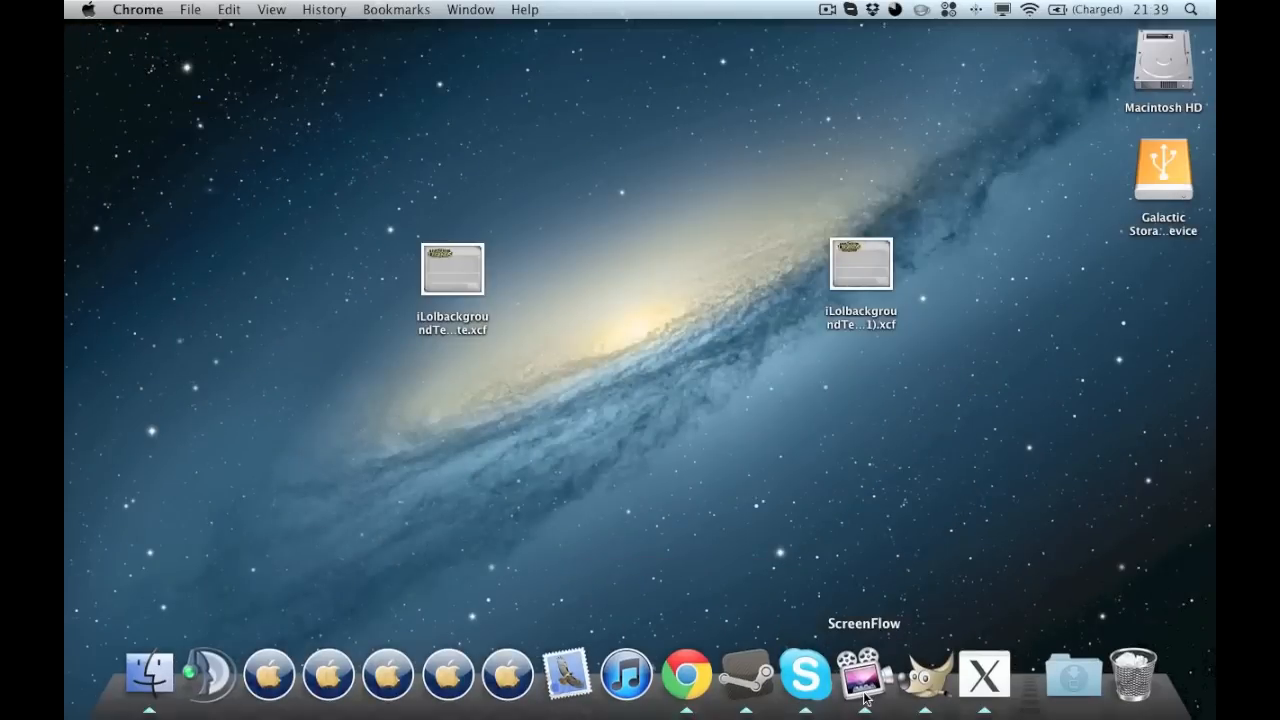
pyautogui.click(630, 344)
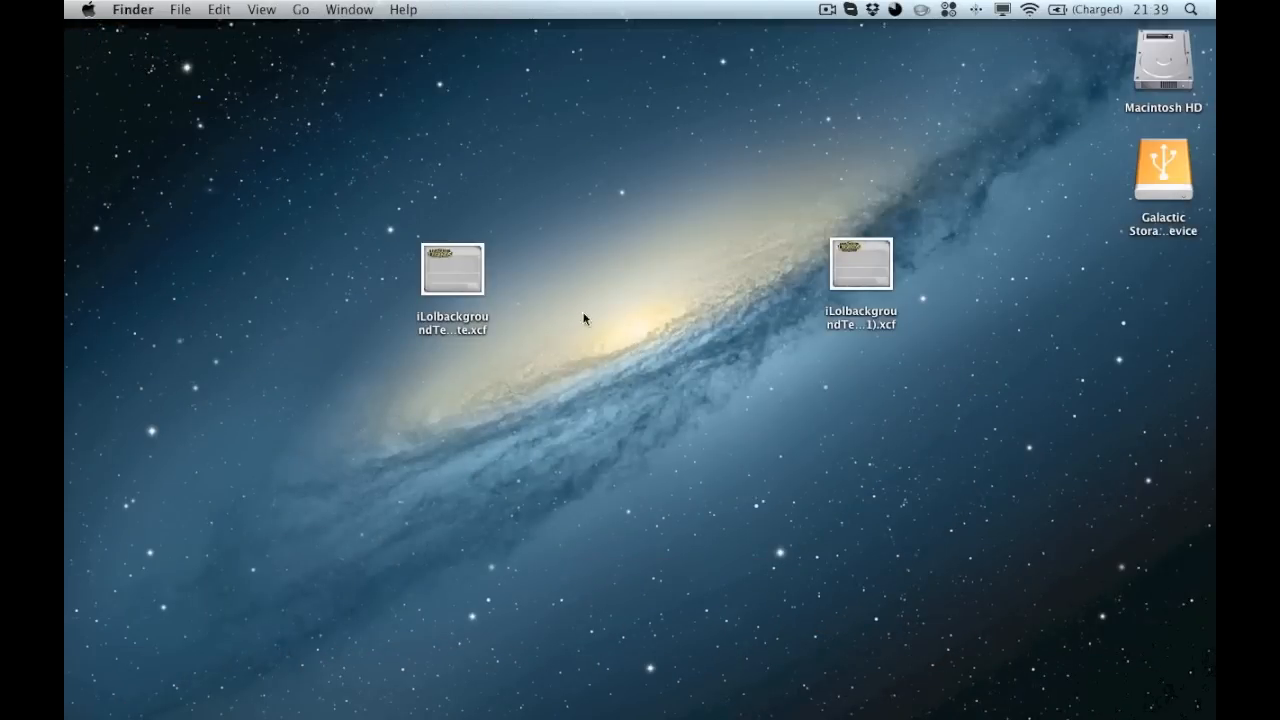
# - Preview iLolbackgroundTemplate.xcf and iLolbackgroundTemplate (1).xcf on the desktop to compare their logos
pyautogui.click(457, 262)
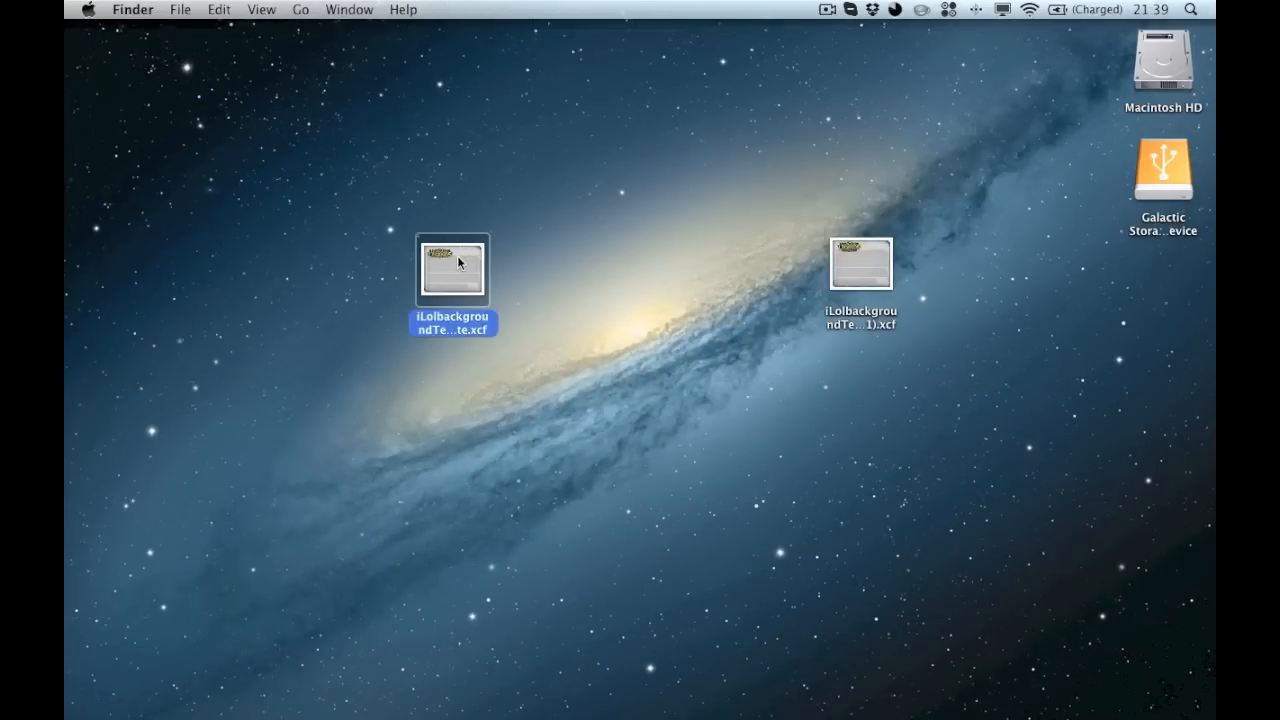
pyautogui.press('space')
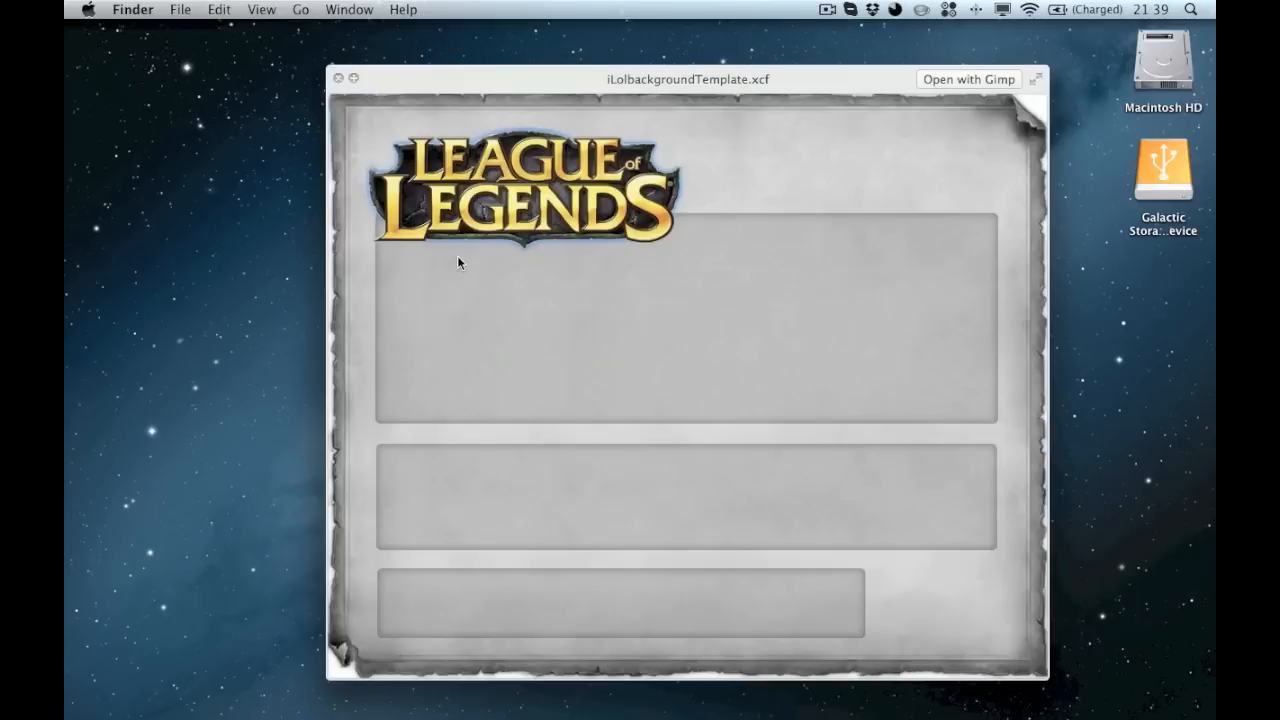
pyautogui.press('Right')
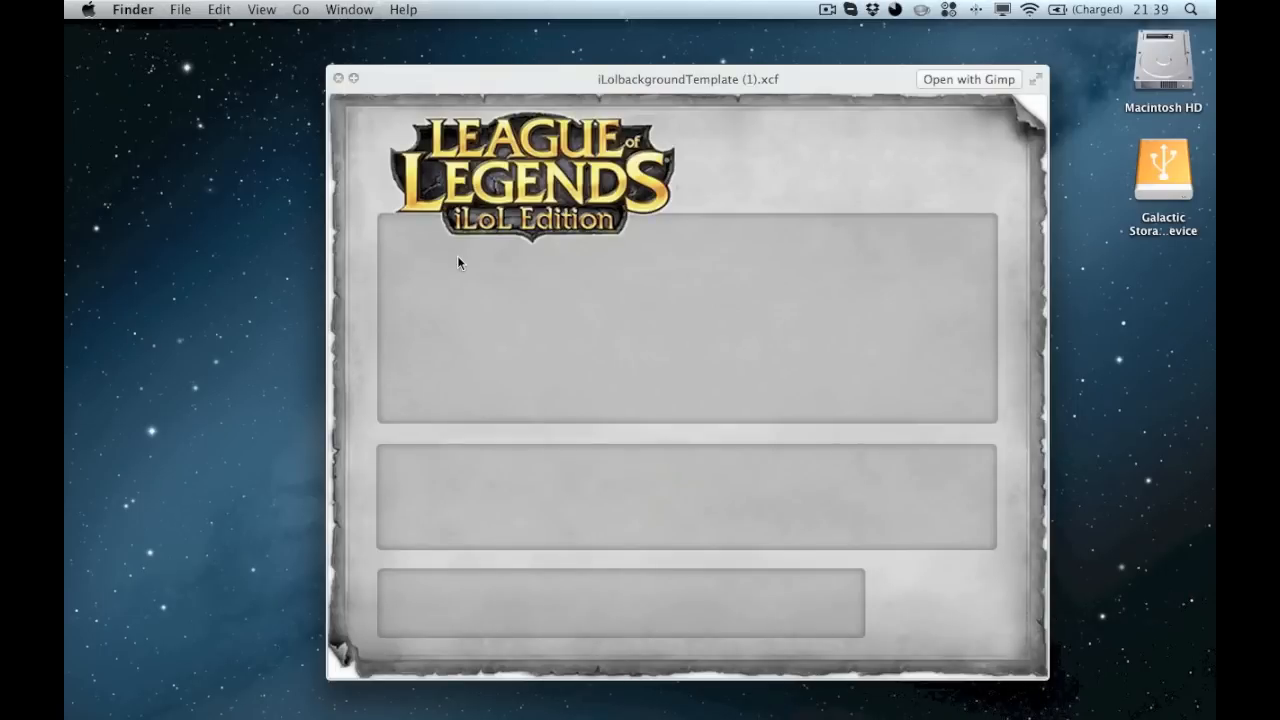
pyautogui.press('Left')
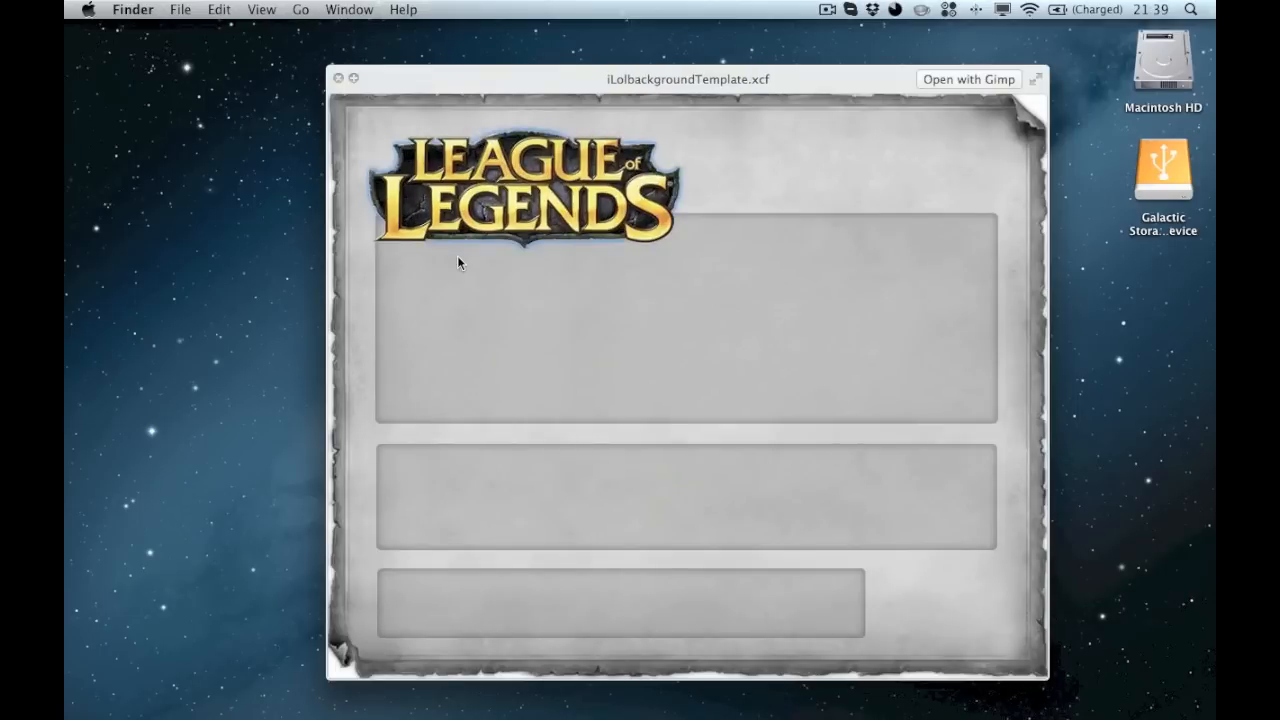
pyautogui.press('space')
# - Switch to GIMP and arrange the Toolbox, main window and layers dock closer together
pyautogui.moveTo(1003, 700)
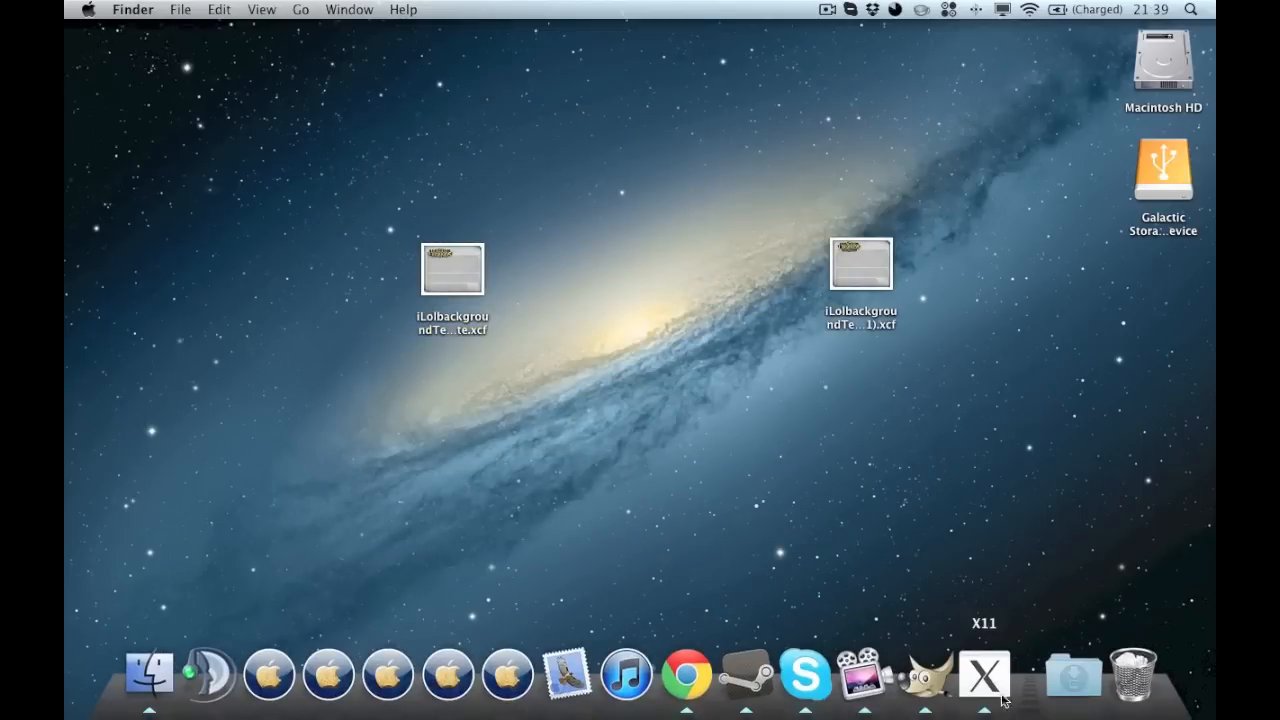
pyautogui.click(925, 676)
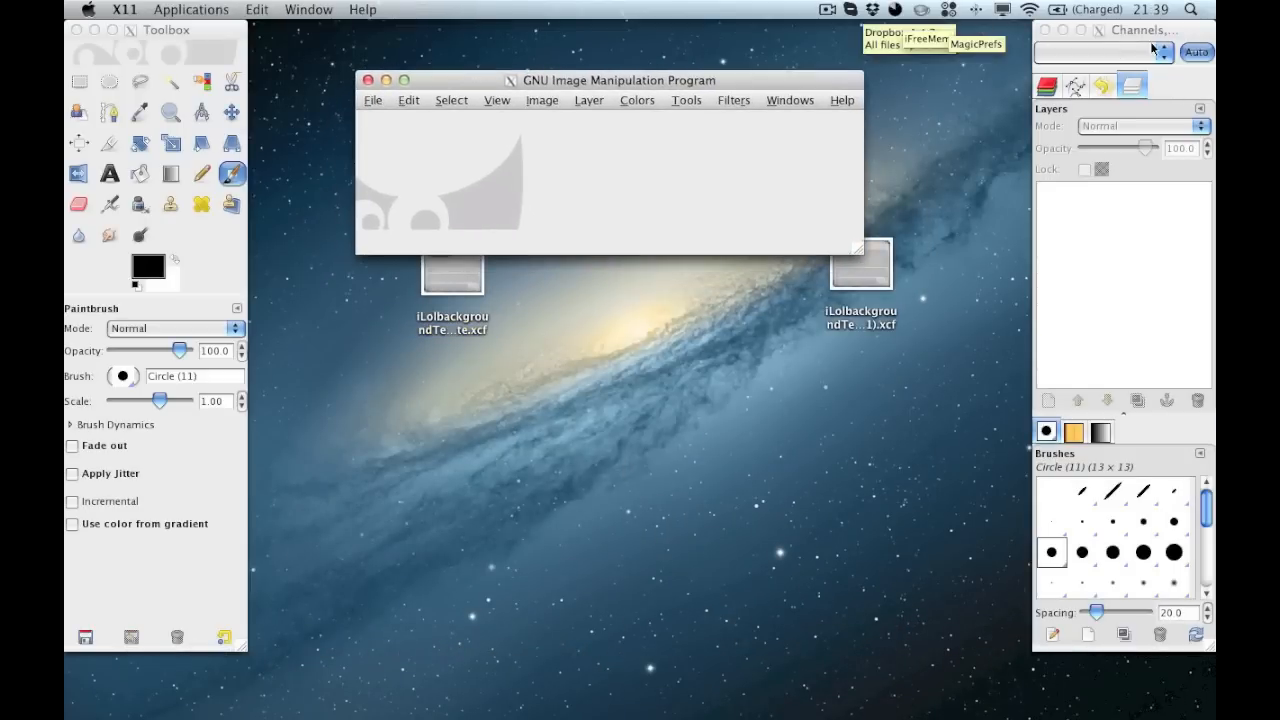
pyautogui.moveTo(1140, 30); pyautogui.dragTo(1032, 30)
pyautogui.moveTo(198, 34); pyautogui.dragTo(257, 33)
pyautogui.moveTo(429, 79); pyautogui.dragTo(438, 68)
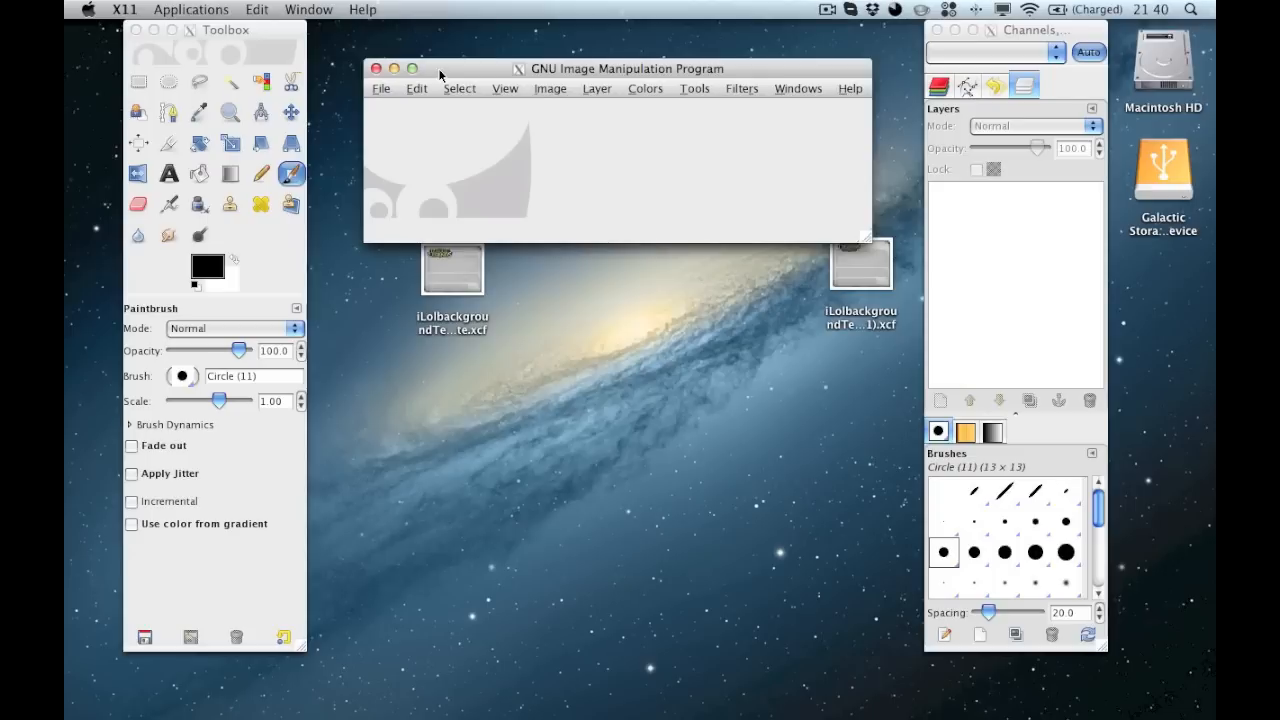
# - Open iLolbackgroundTemplate.xcf from the Desktop and arrange its window alongside the layers dock
pyautogui.click(381, 89)
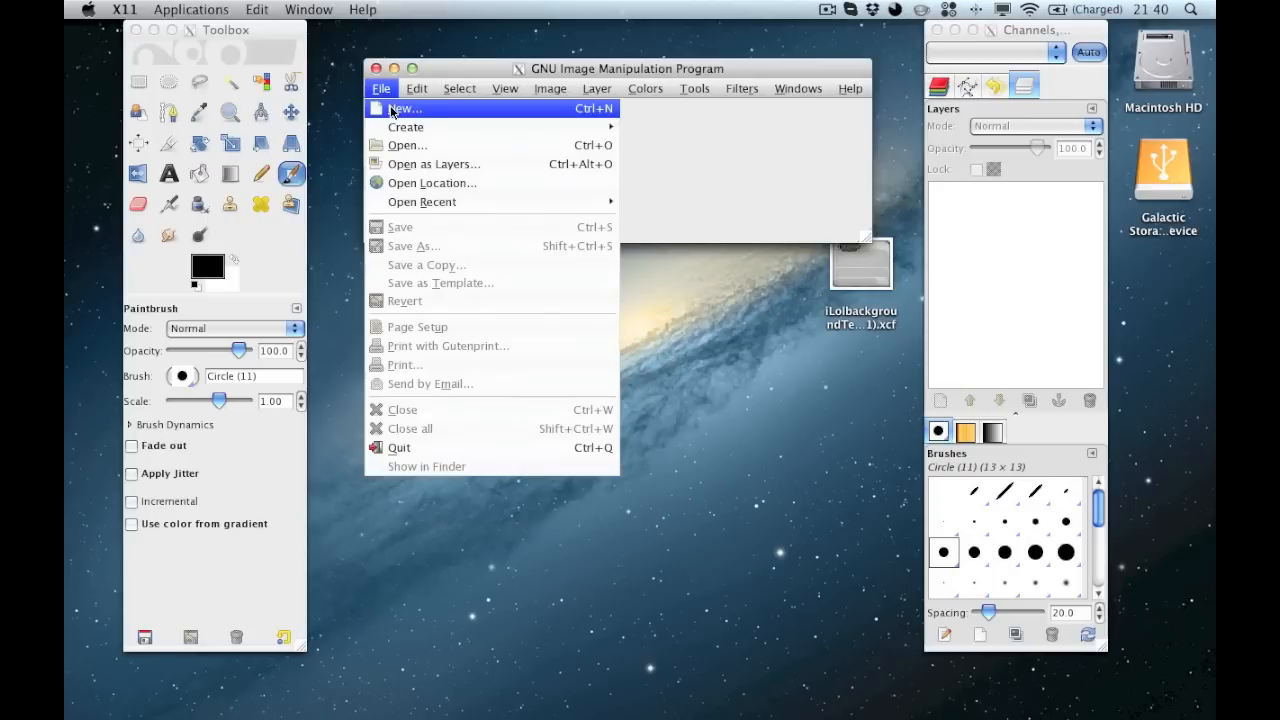
pyautogui.click(453, 148)
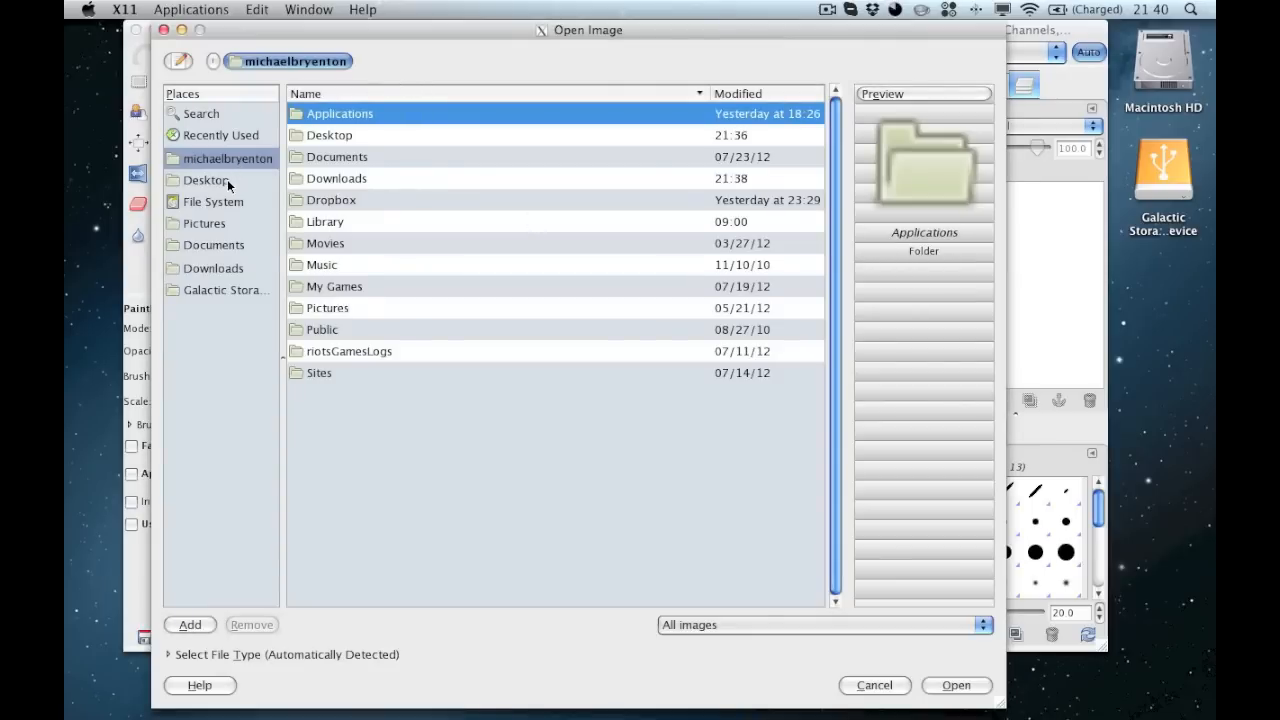
pyautogui.click(228, 182)
pyautogui.doubleClick(455, 119)
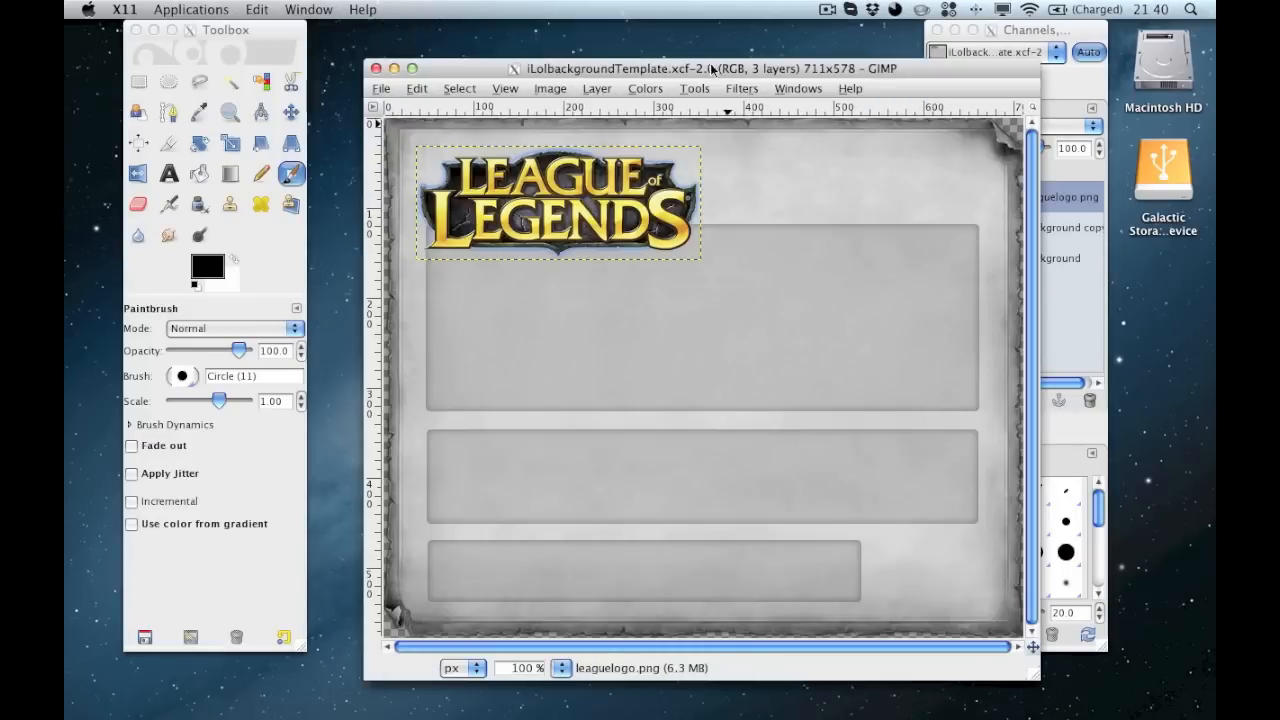
pyautogui.moveTo(712, 69); pyautogui.dragTo(659, 66)
pyautogui.moveTo(932, 41); pyautogui.dragTo(972, 41)
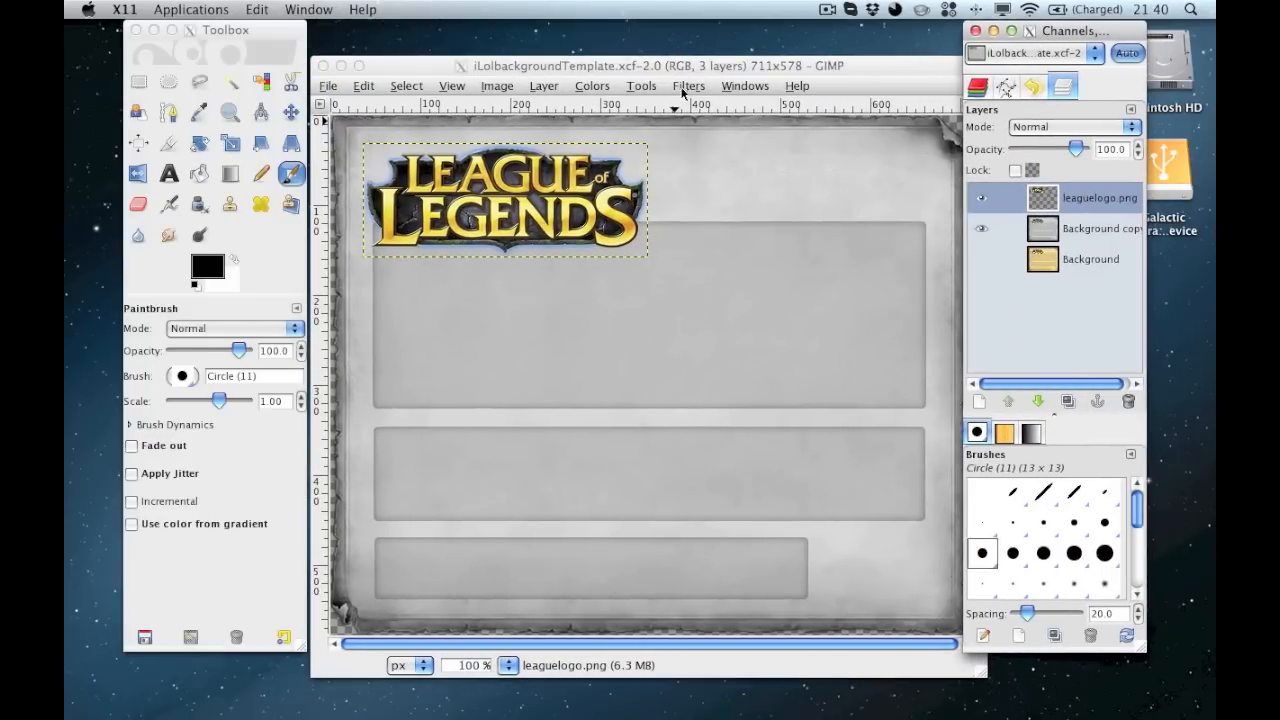
pyautogui.click(648, 69)
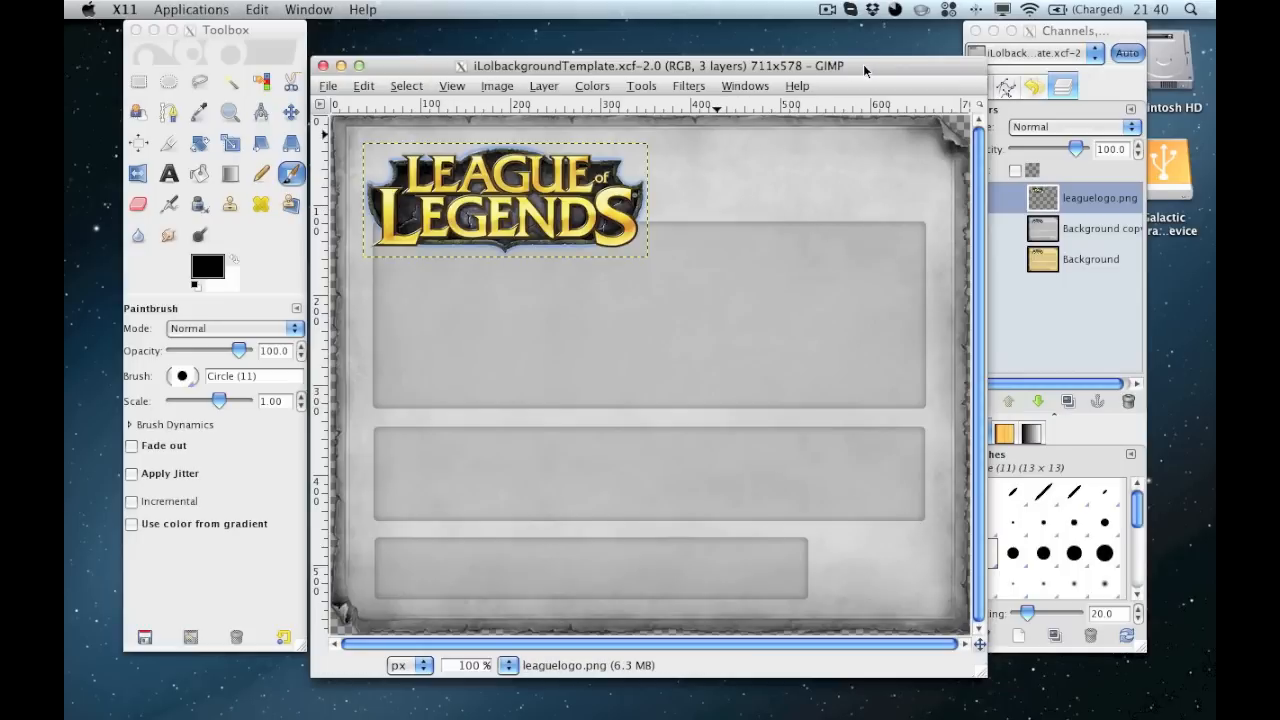
# - Import 24801-league-of-legends-ahri.jpeg from Downloads as a layer, assigning it the RGB workspace (sRGB IEC61966-2.1) profile
pyautogui.click(328, 87)
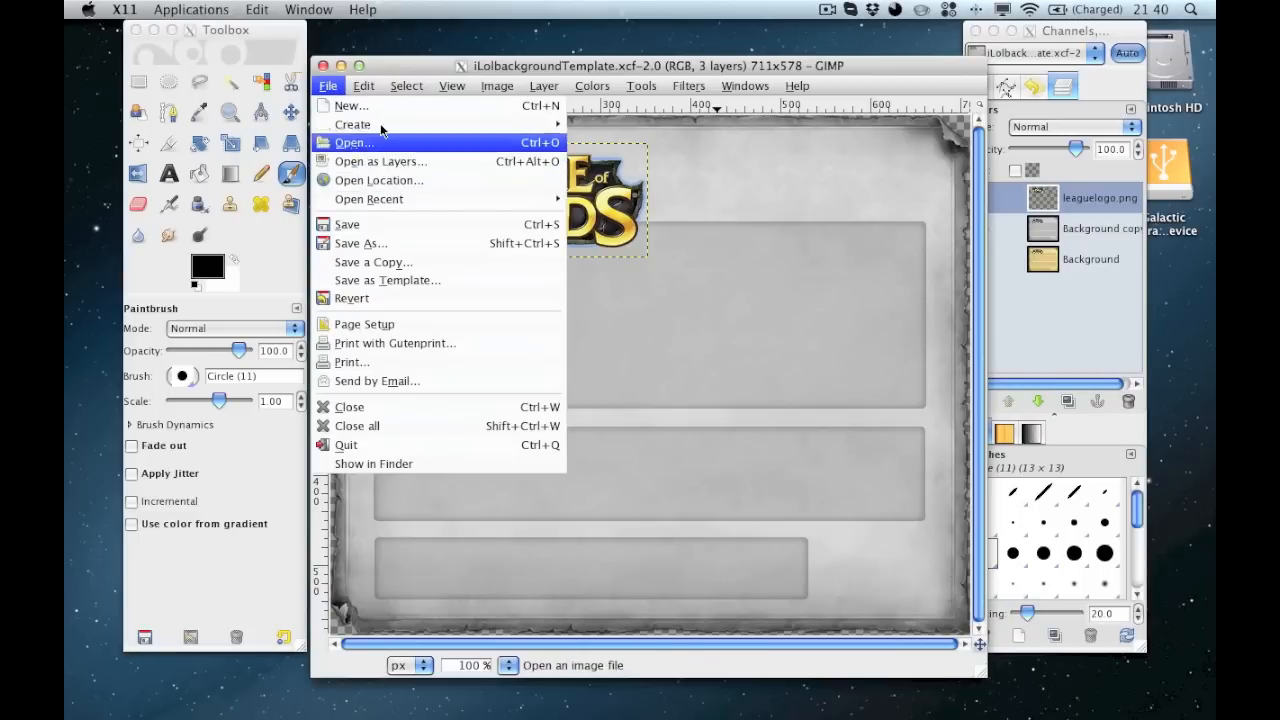
pyautogui.click(407, 82)
pyautogui.click(338, 87)
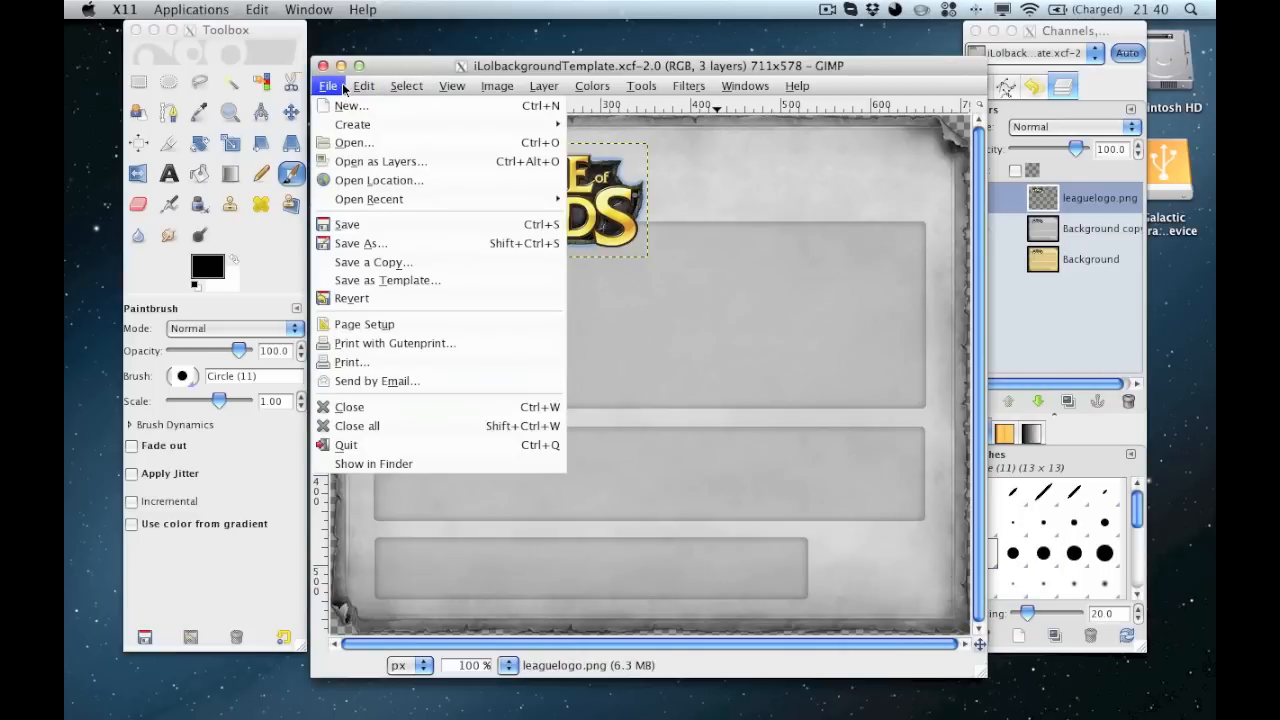
pyautogui.click(339, 165)
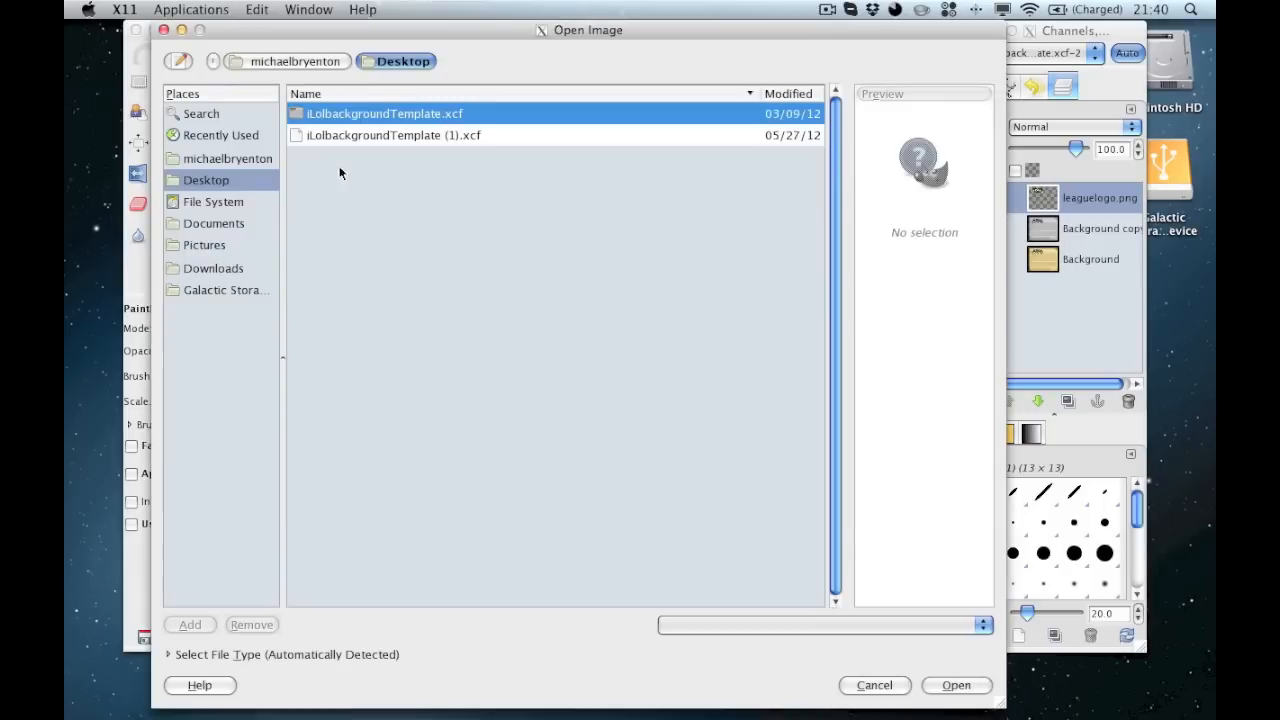
pyautogui.click(213, 268)
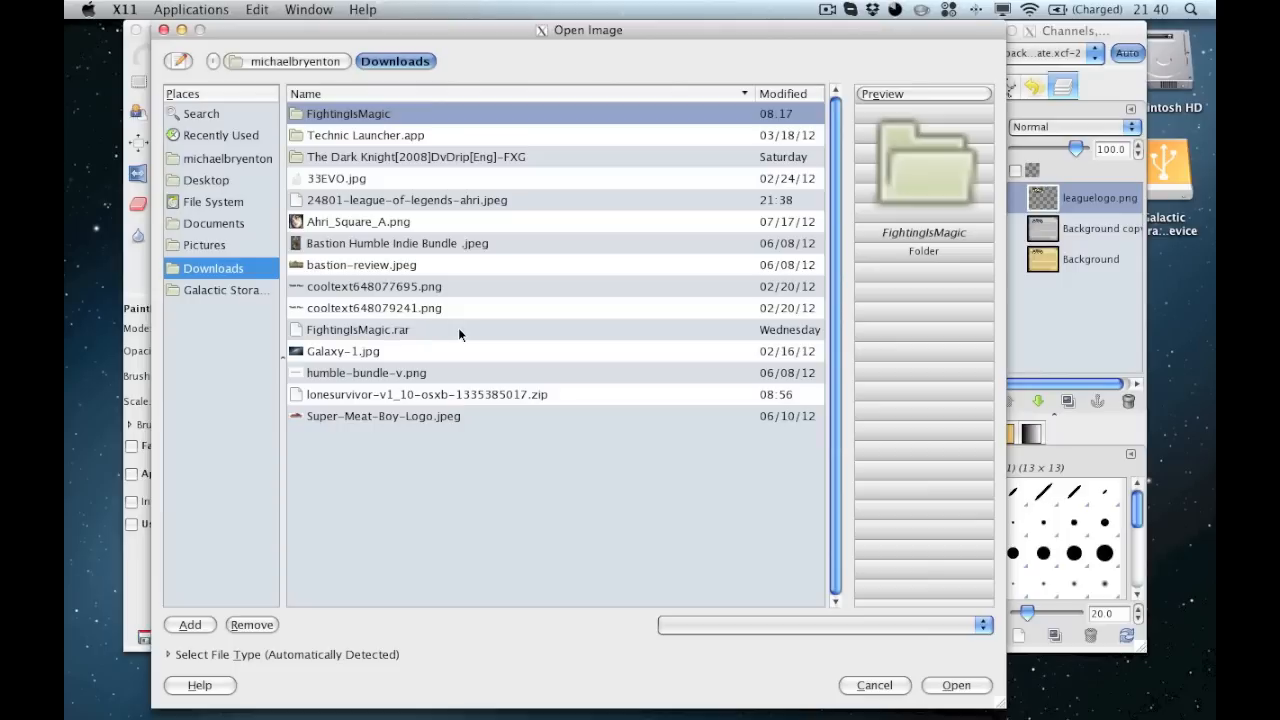
pyautogui.doubleClick(433, 199)
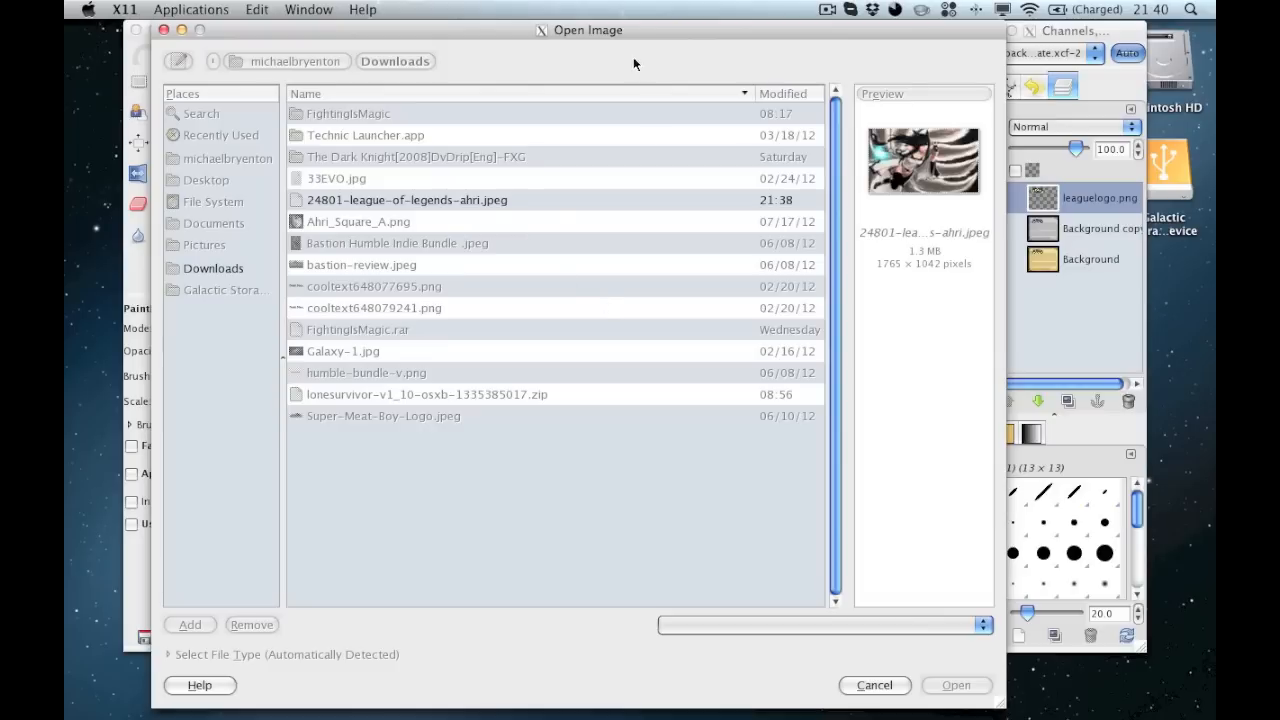
pyautogui.moveTo(597, 32); pyautogui.dragTo(647, 24)
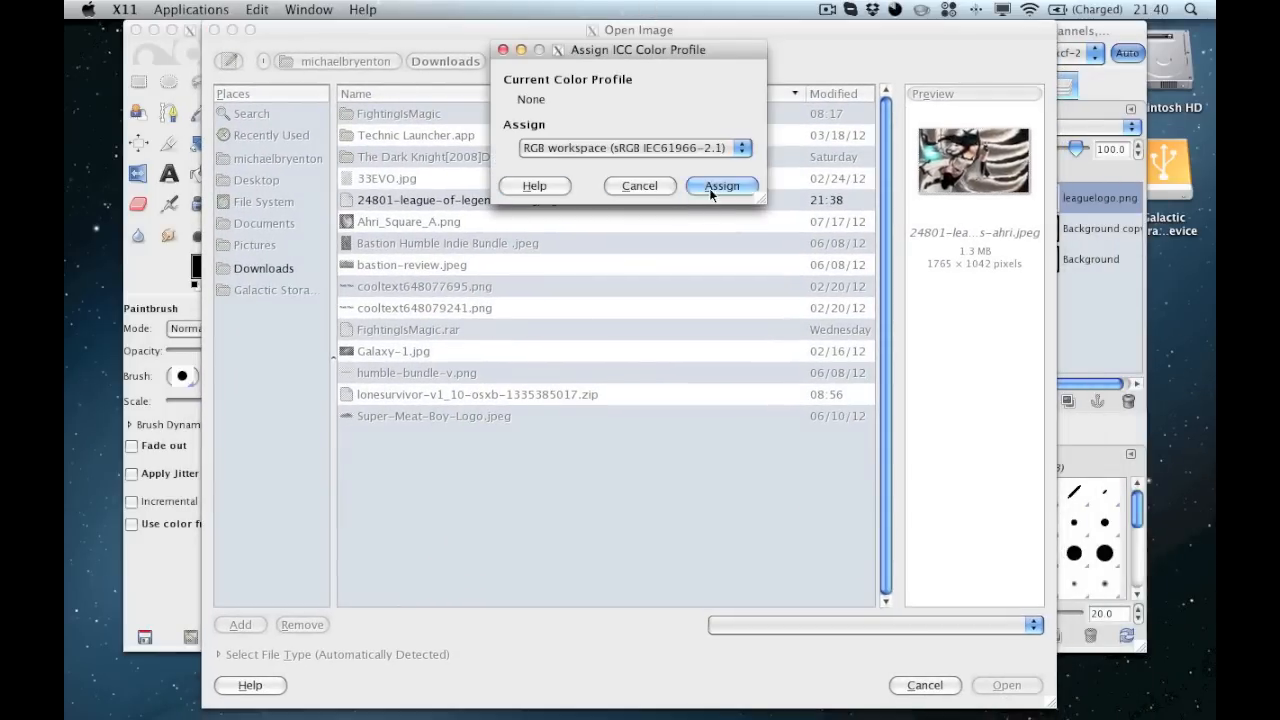
pyautogui.click(709, 188)
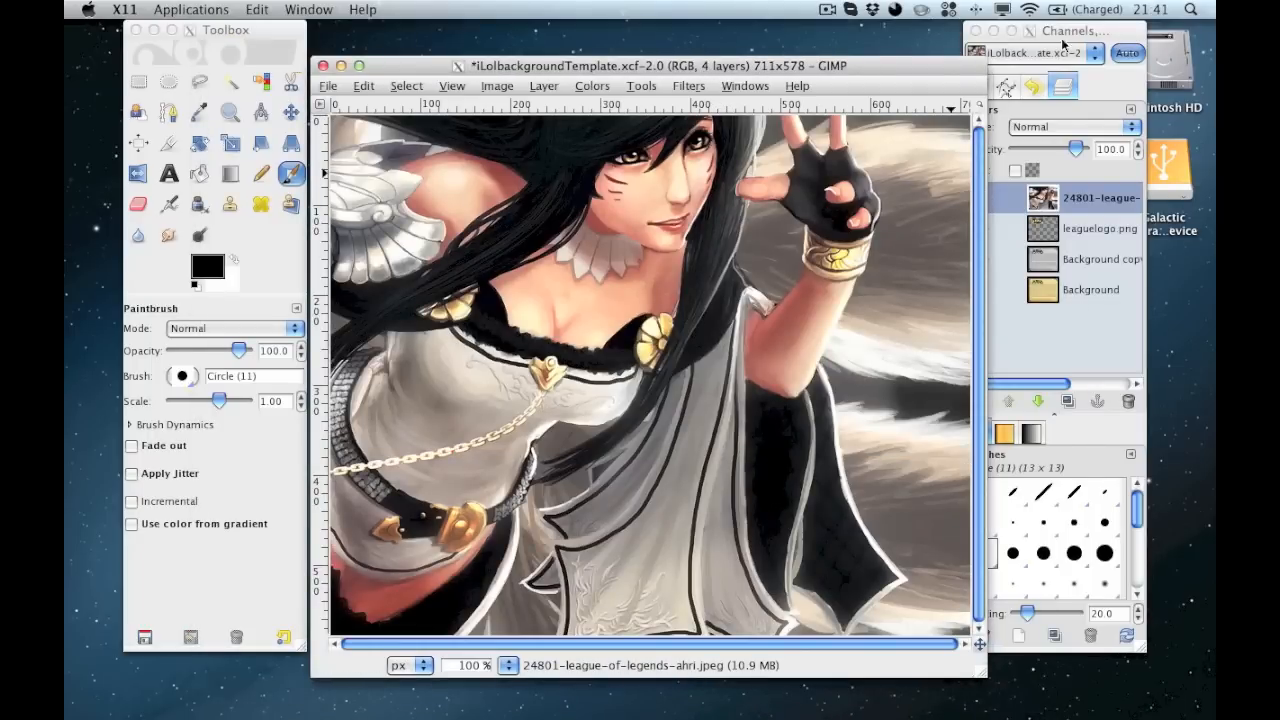
# - Place the Ahri layer directly below the leaguelogo.png layer and add an alpha channel to it
pyautogui.moveTo(1063, 44); pyautogui.dragTo(1095, 46)
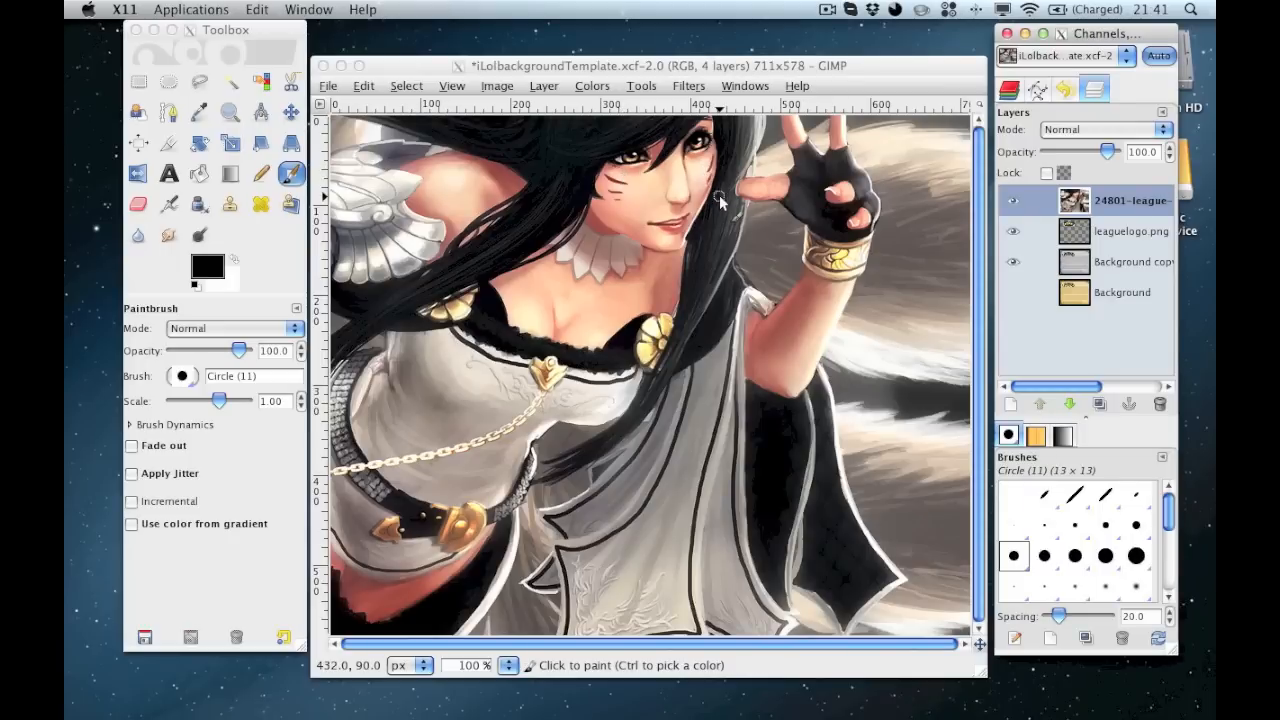
pyautogui.click(1108, 203)
pyautogui.moveTo(1078, 203); pyautogui.dragTo(1080, 250)
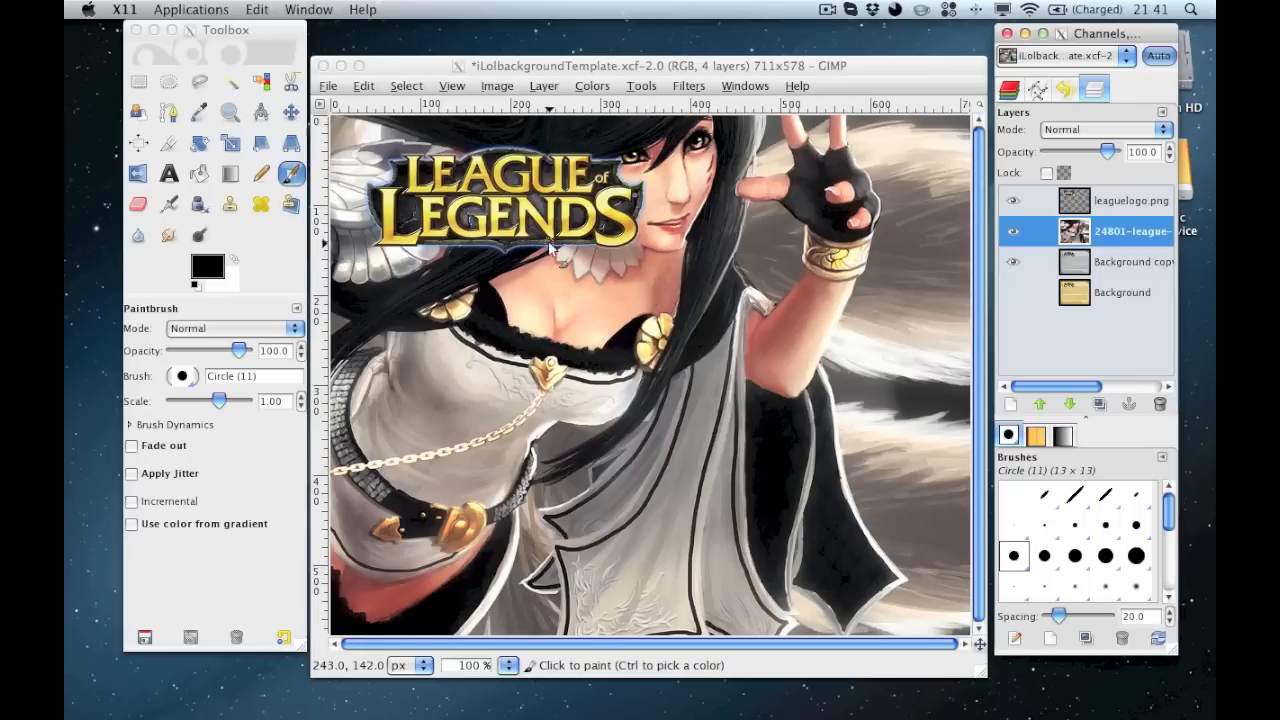
pyautogui.rightClick(1066, 242)
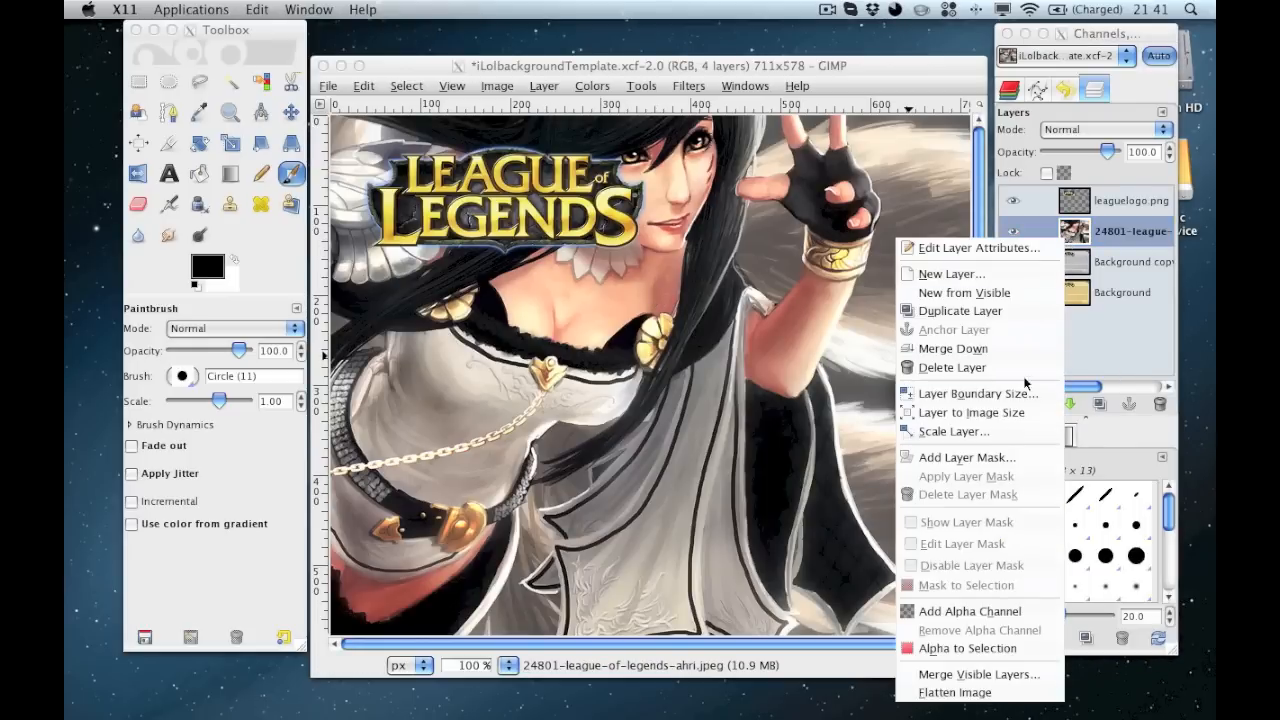
pyautogui.click(961, 621)
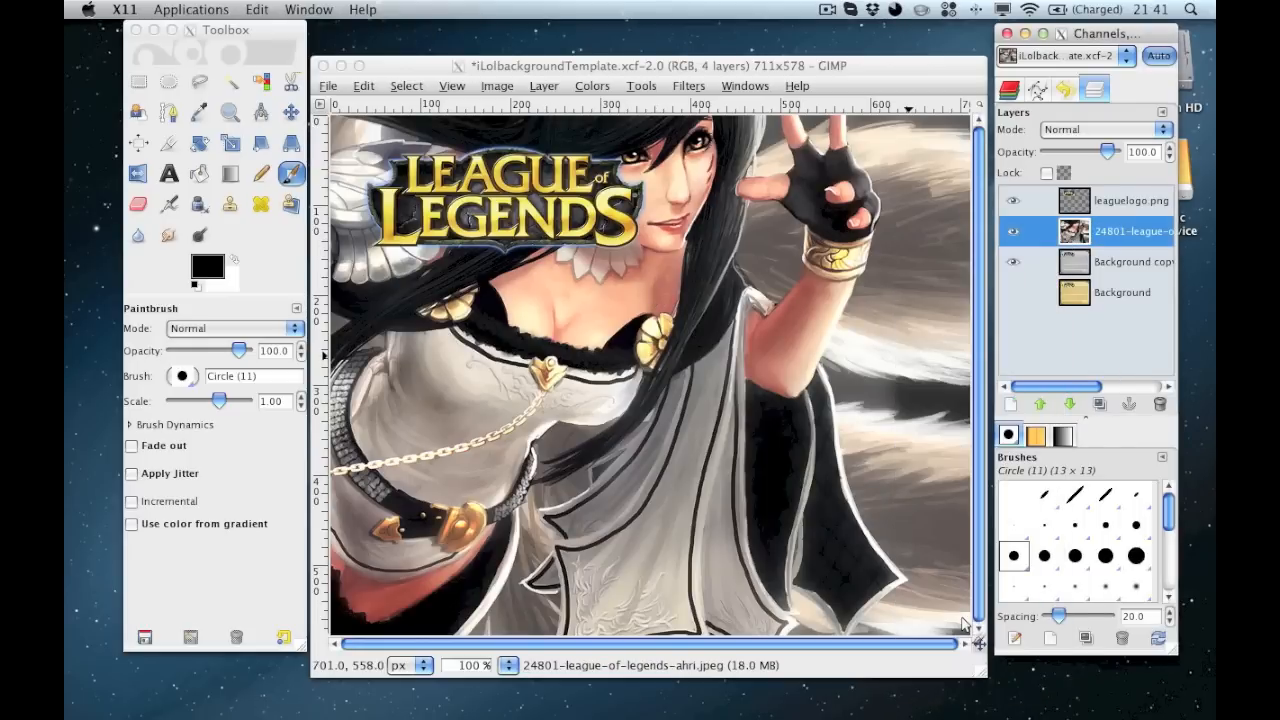
# - Set the blend mode of the 24801-league-of-legends-ahri.jpeg layer to Multiply
pyautogui.click(1093, 134)
pyautogui.click(1093, 134)
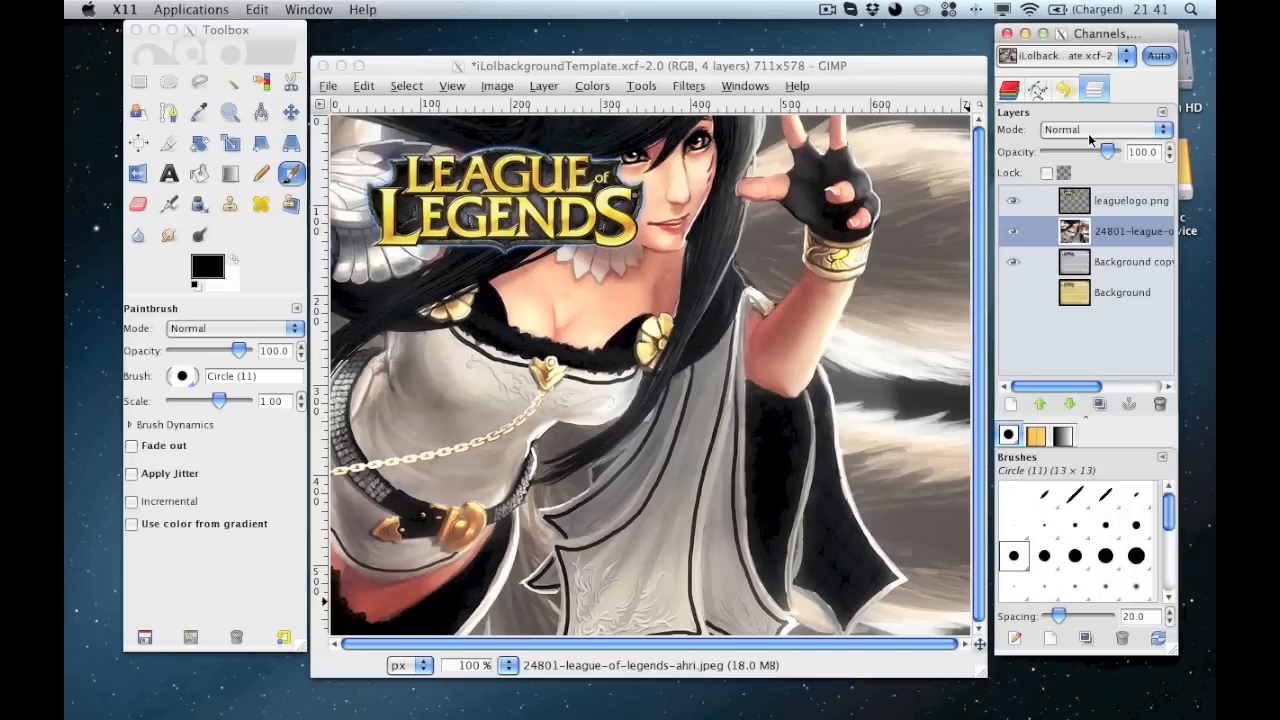
pyautogui.click(1088, 236)
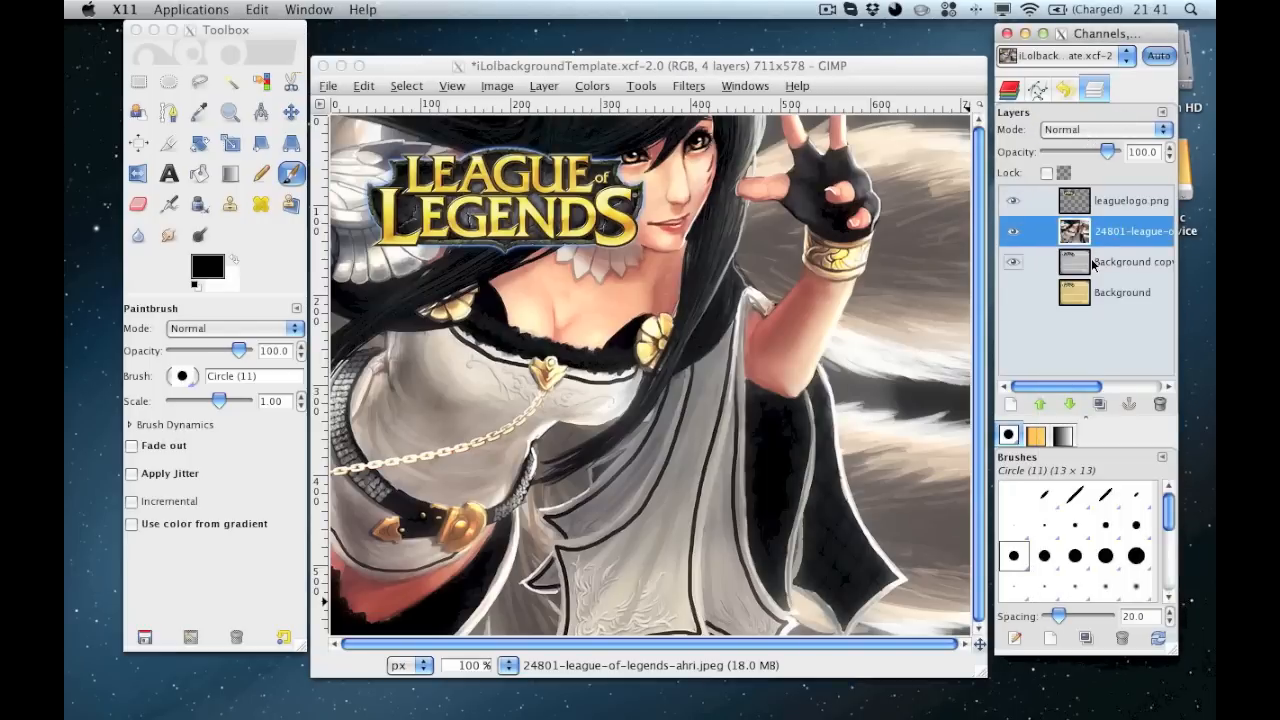
pyautogui.click(1111, 133)
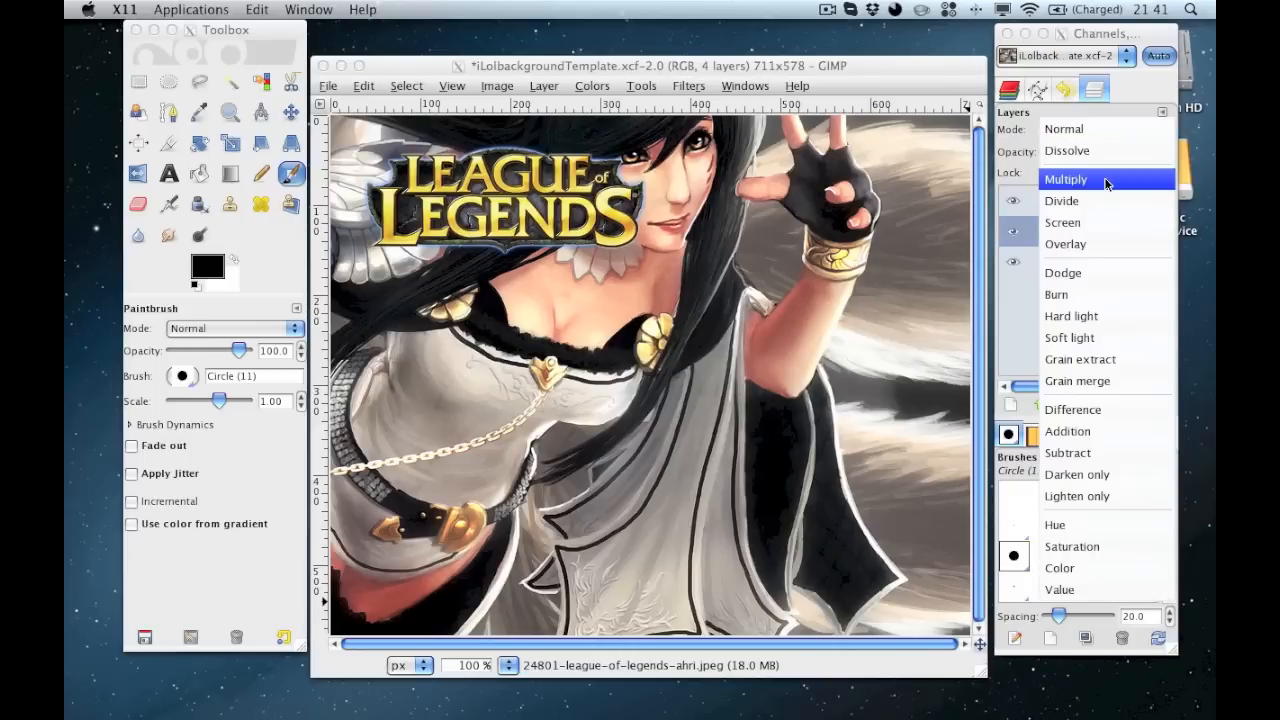
pyautogui.click(1104, 179)
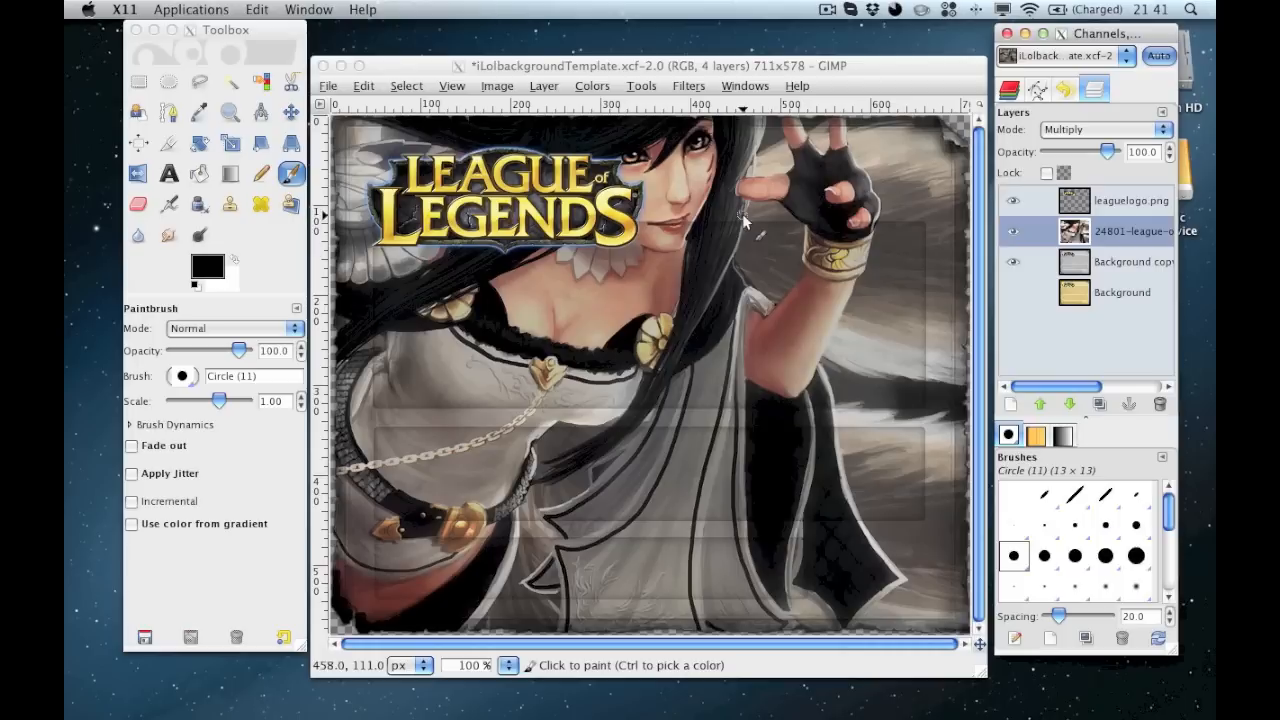
# - Scale the Ahri layer proportionally to a height of 578 pixels using Sinc (Lanczos3) interpolation
pyautogui.rightClick(1078, 236)
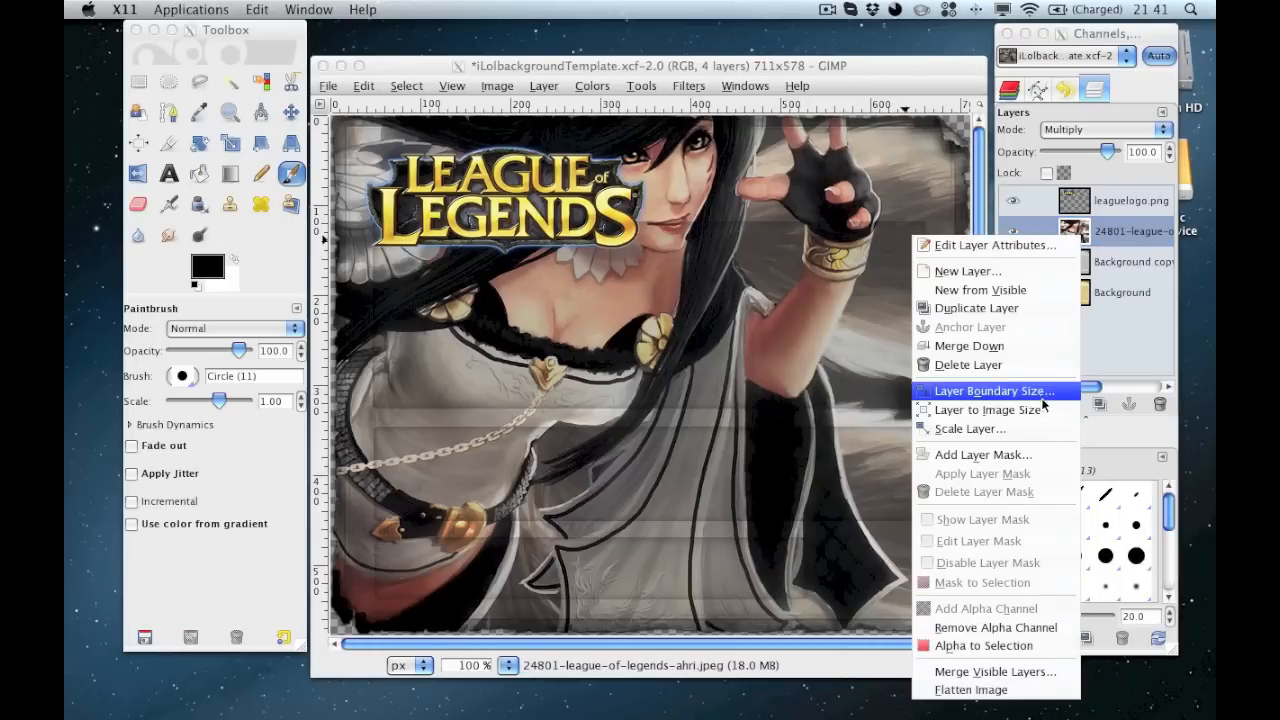
pyautogui.click(1007, 433)
pyautogui.moveTo(1134, 48); pyautogui.dragTo(725, 362)
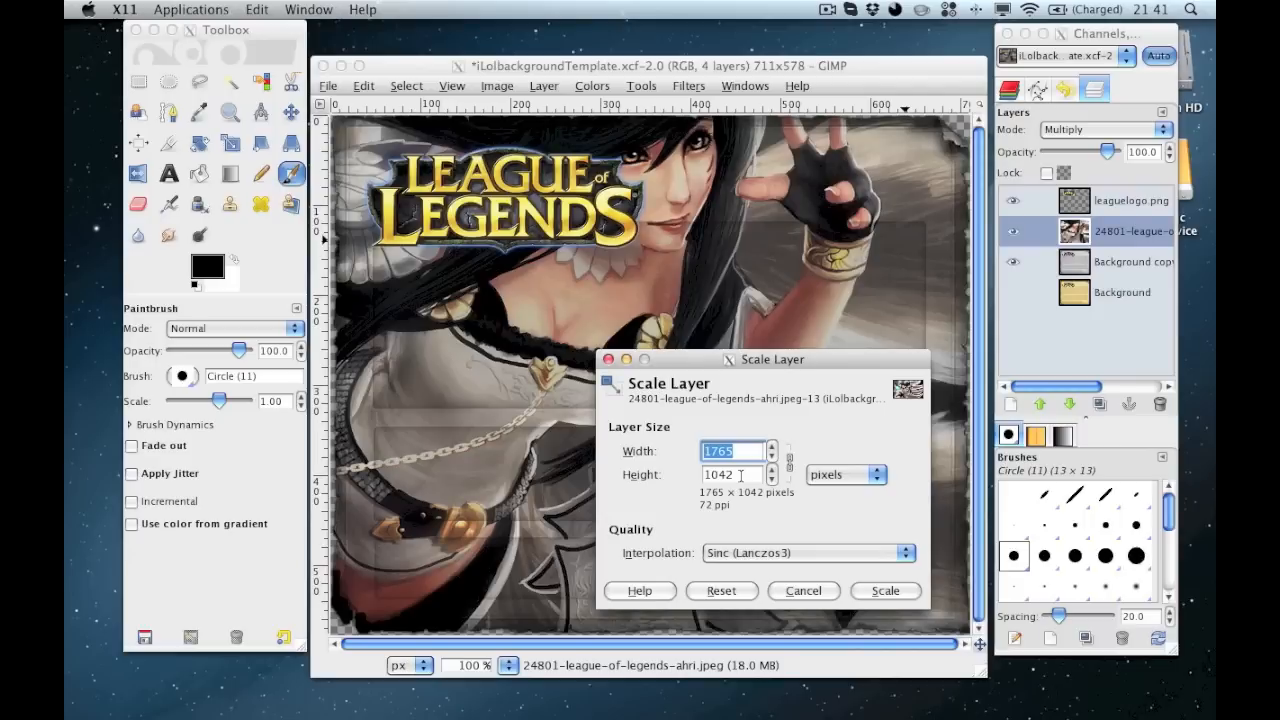
pyautogui.press('Tab')
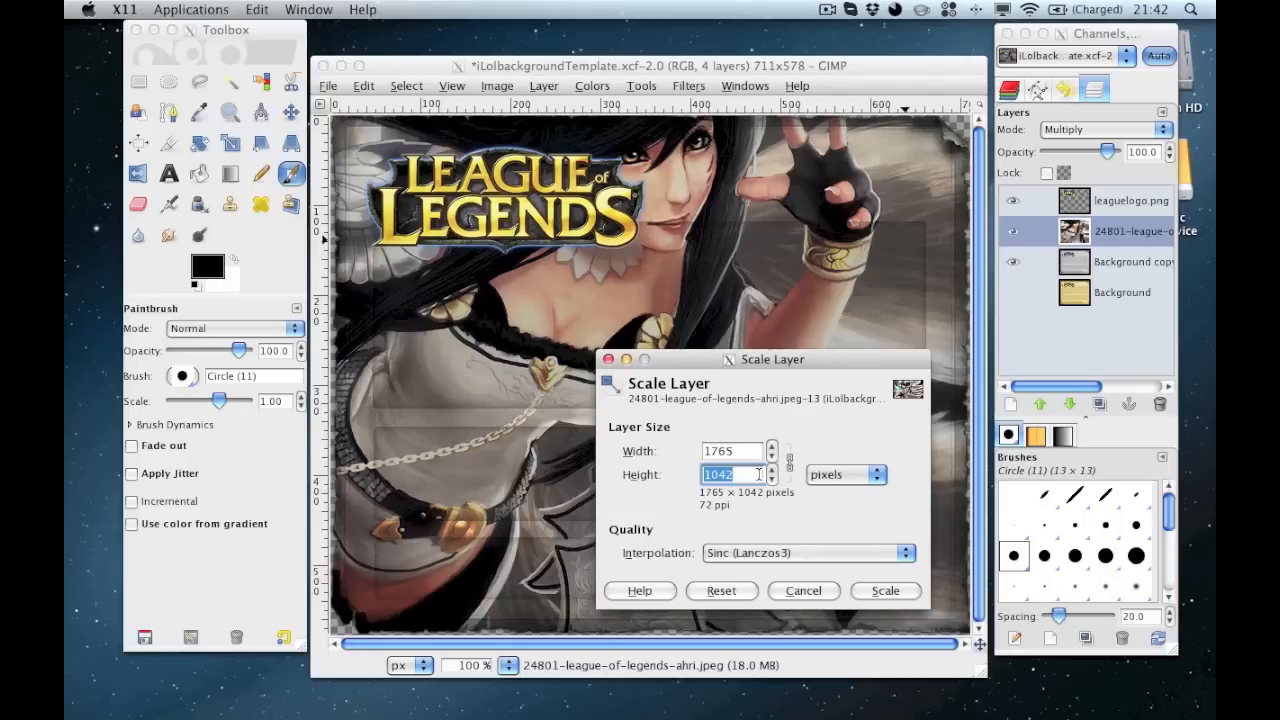
pyautogui.write('578')
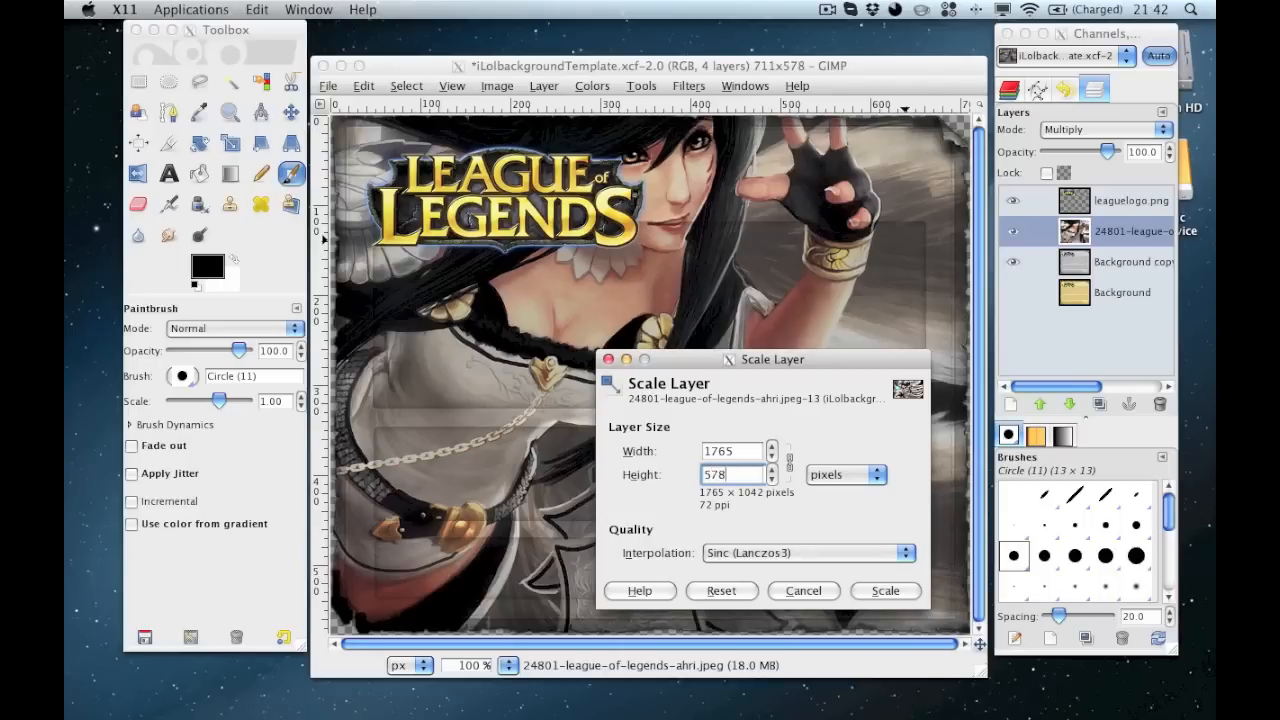
pyautogui.click(888, 590)
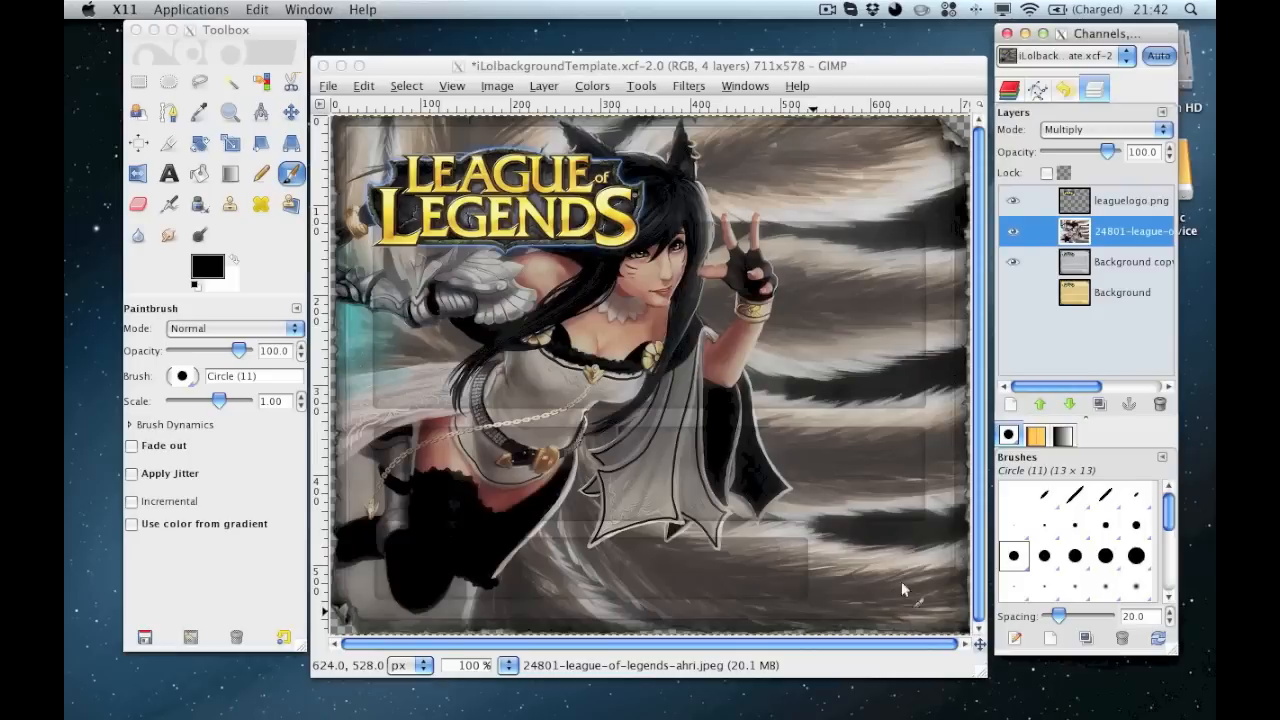
pyautogui.rightClick(1070, 226)
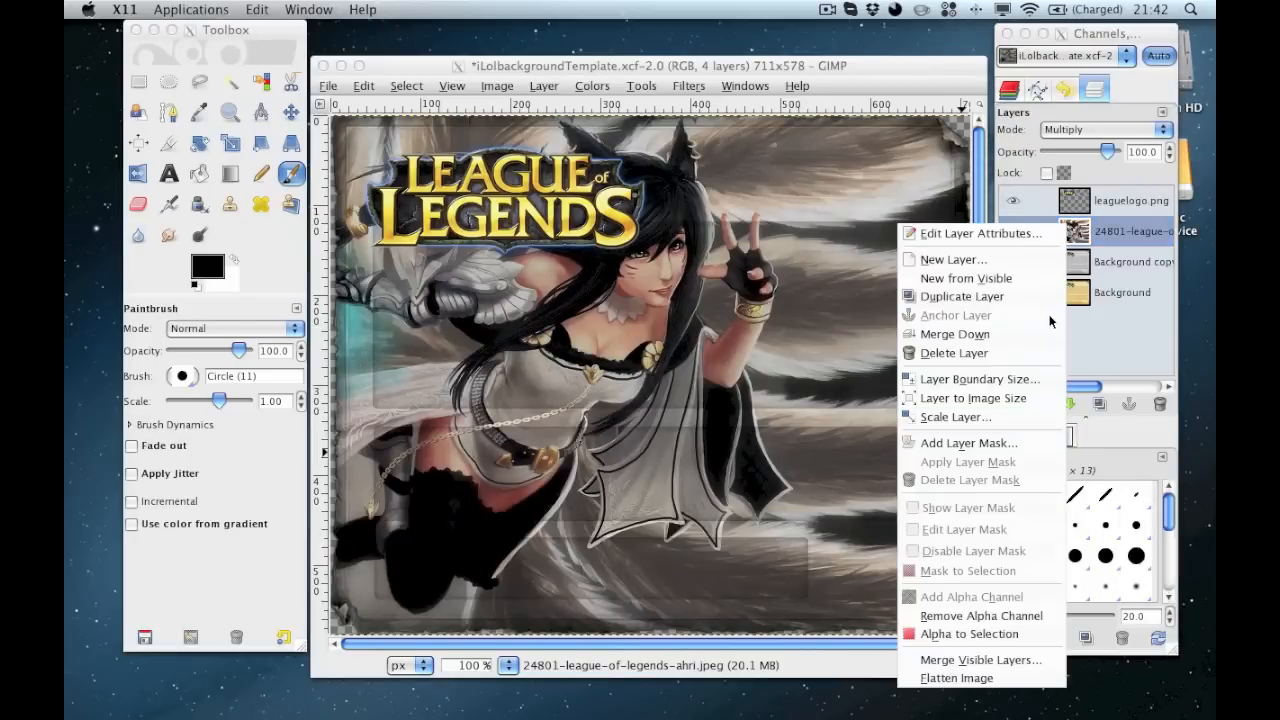
pyautogui.click(1012, 417)
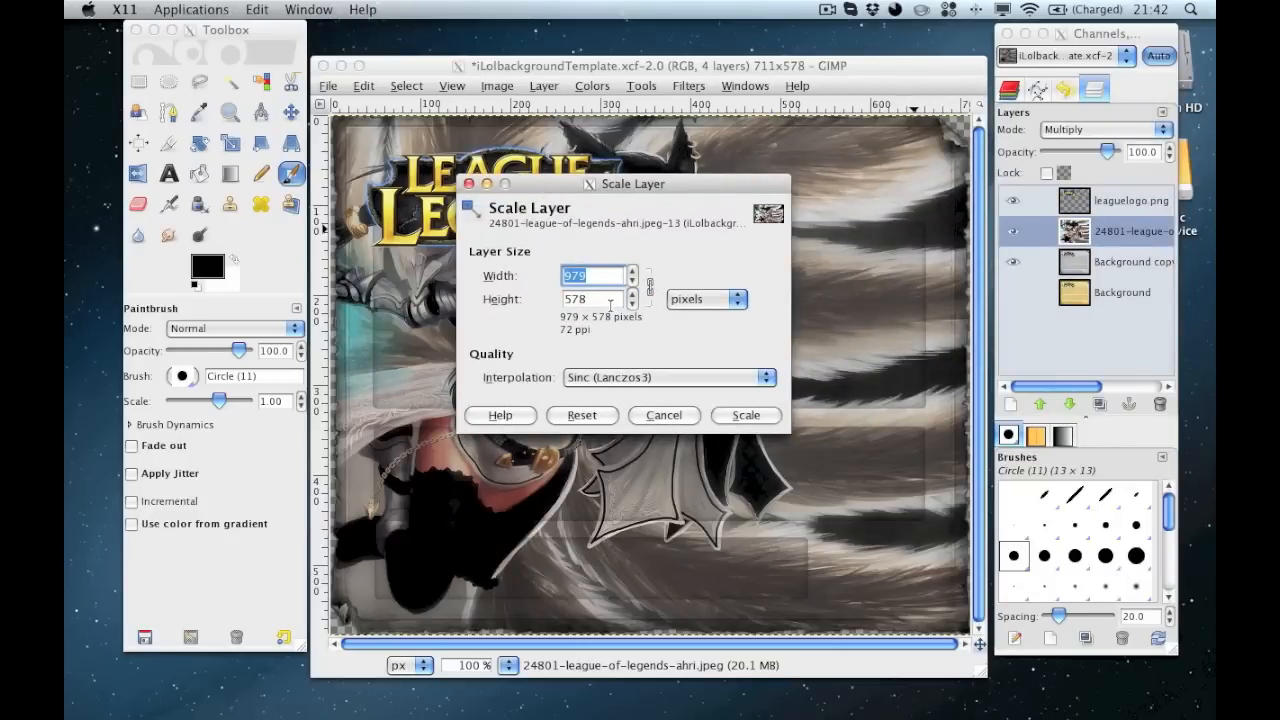
pyautogui.click(665, 413)
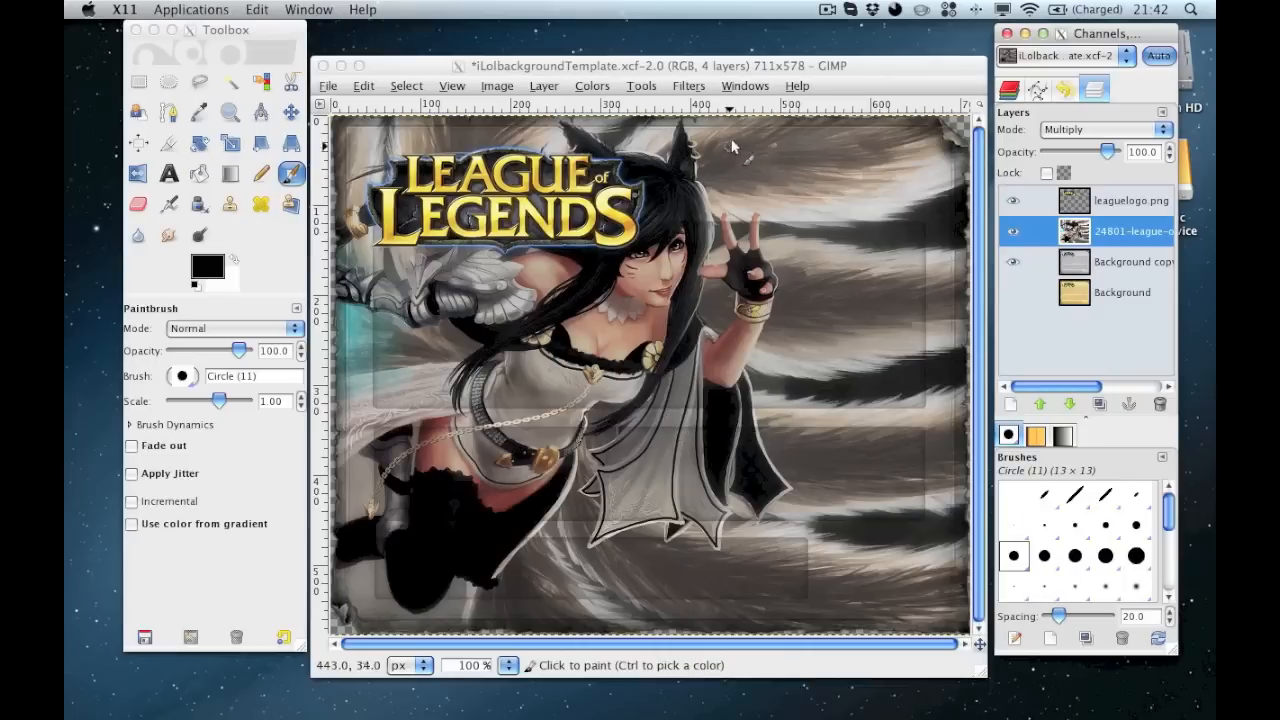
# - Move the Ahri layer to the right until its left edge lines up with the canvas's left edge
pyautogui.moveTo(843, 62); pyautogui.dragTo(840, 48)
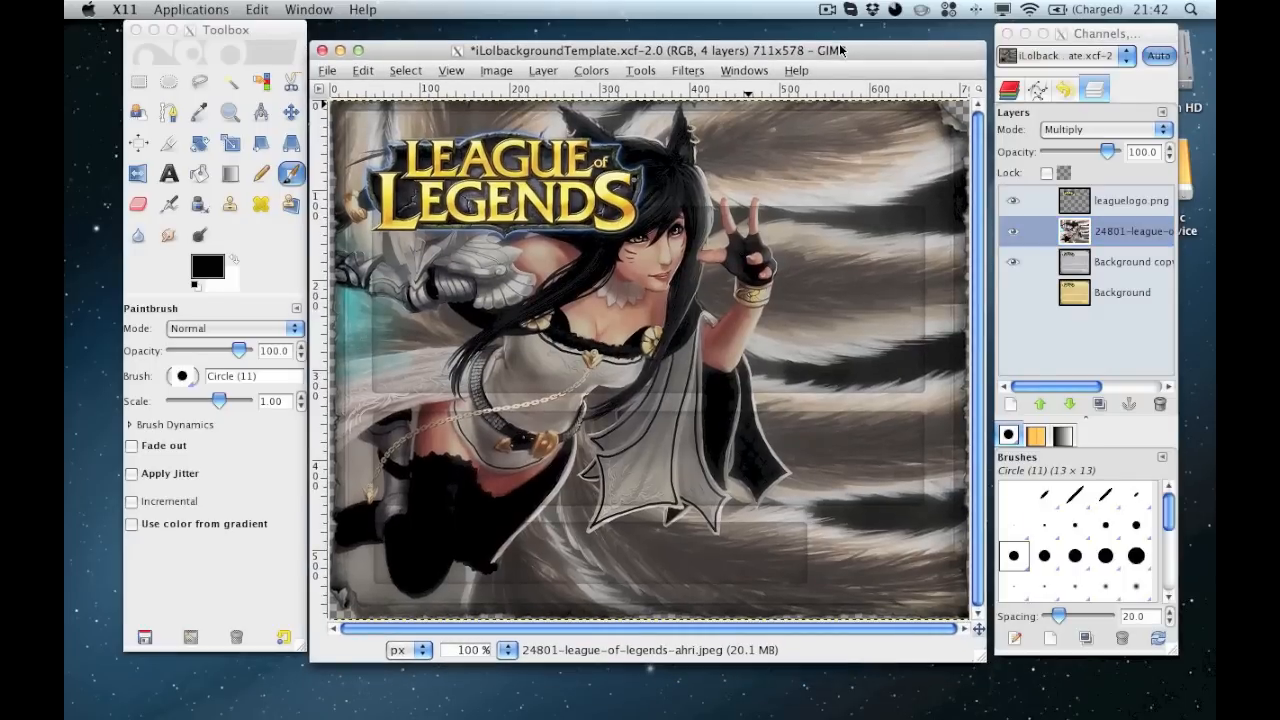
pyautogui.click(270, 32)
pyautogui.click(291, 112)
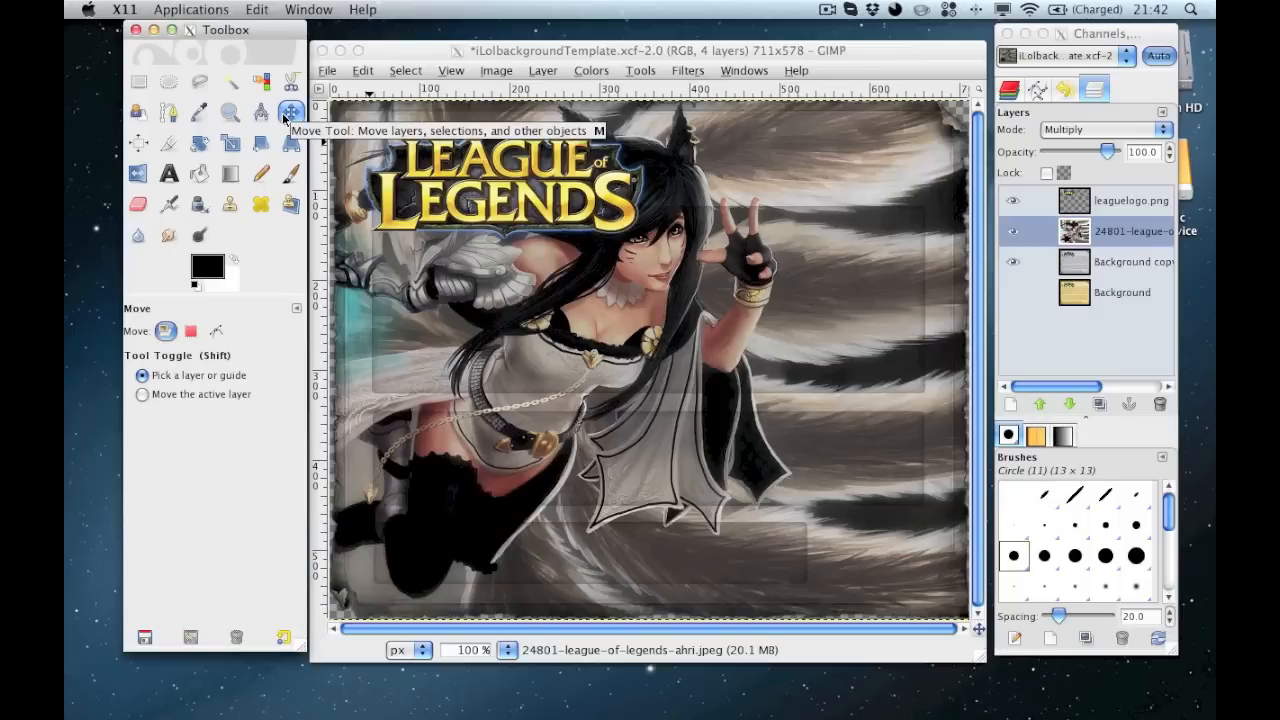
pyautogui.click(714, 280)
pyautogui.moveTo(672, 284); pyautogui.dragTo(852, 290)
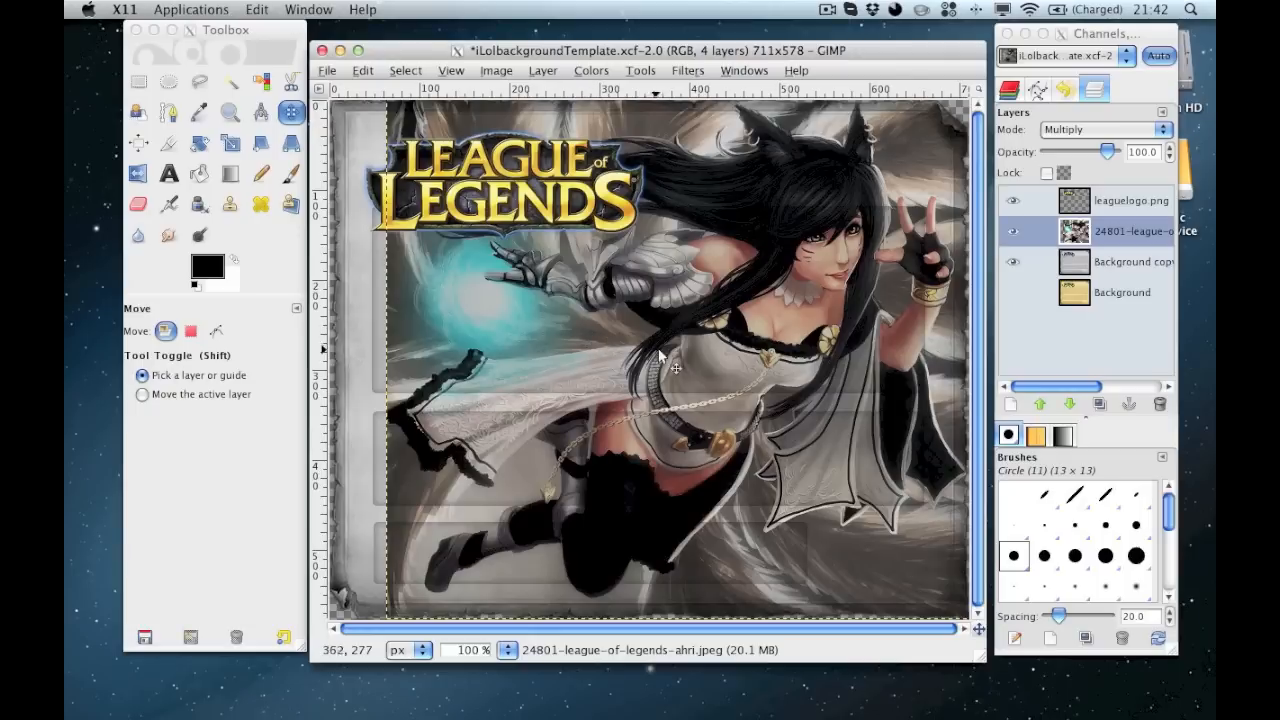
pyautogui.moveTo(730, 348); pyautogui.dragTo(671, 347)
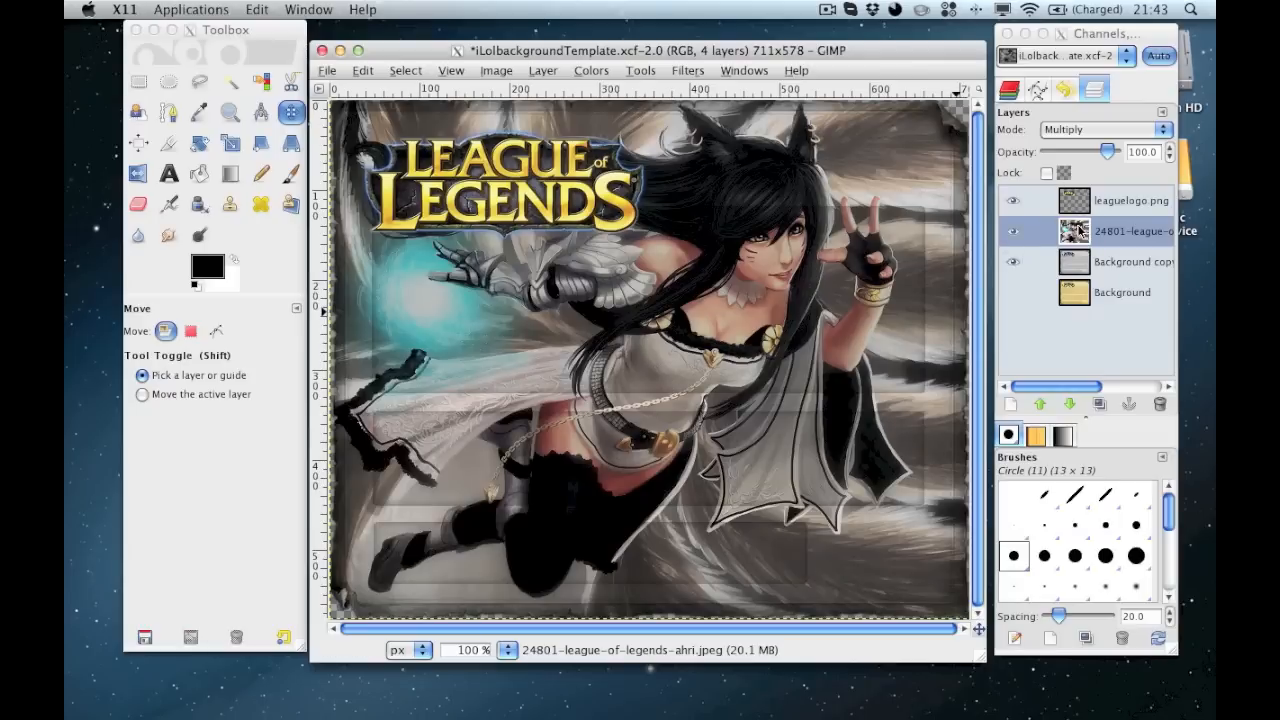
# - Try the Ahri layer at 91.7 opacity, and return its opacity to 100
pyautogui.click(1103, 177)
pyautogui.click(1102, 151)
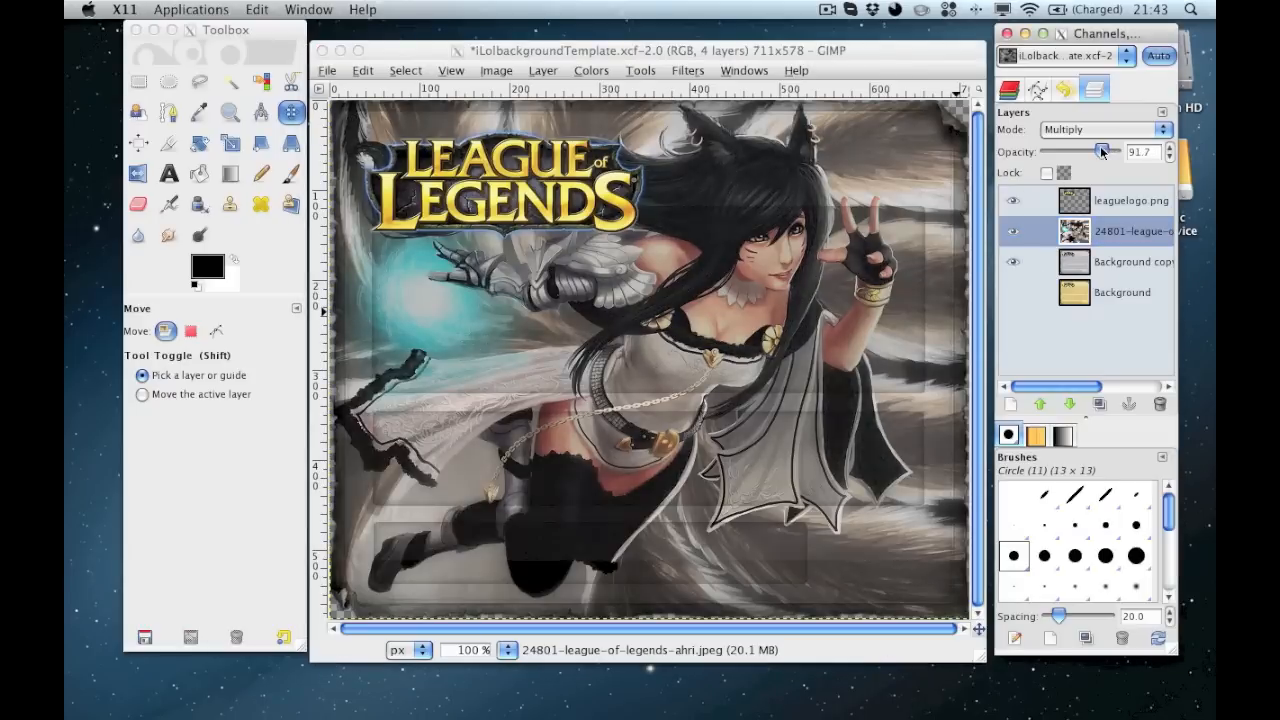
pyautogui.moveTo(1102, 151); pyautogui.dragTo(1121, 152)
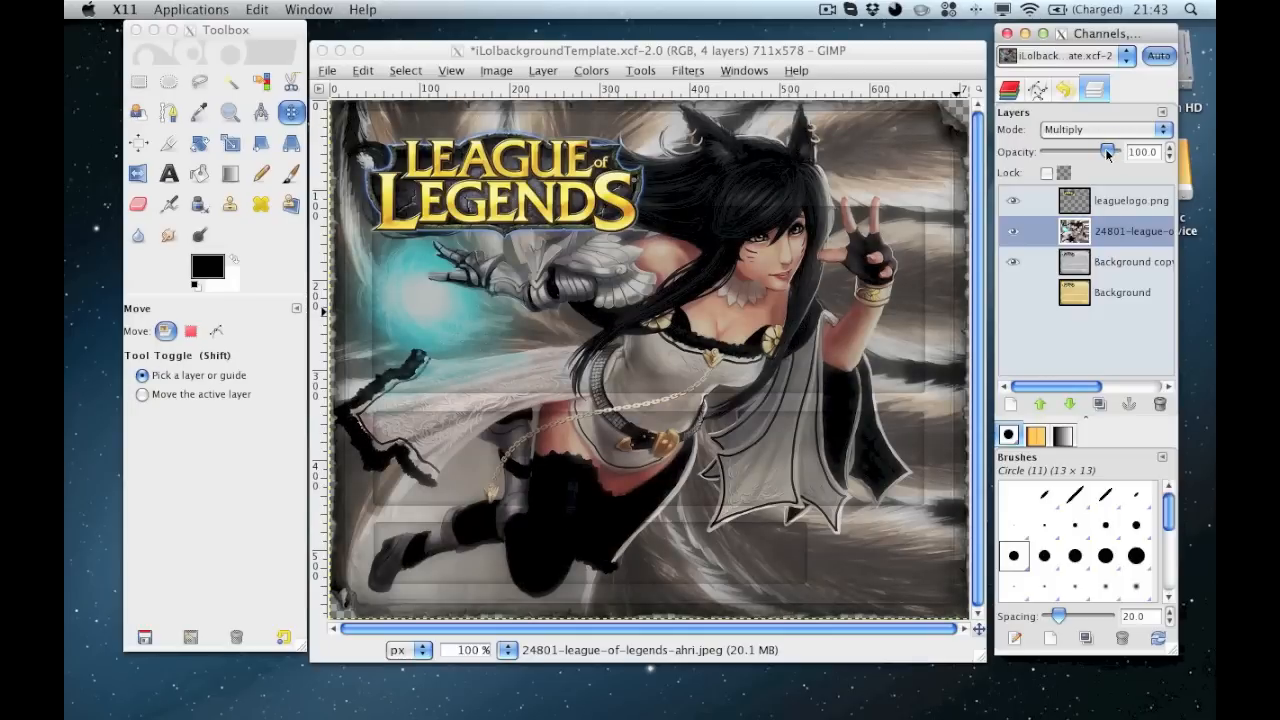
pyautogui.moveTo(1107, 154); pyautogui.dragTo(1112, 156)
pyautogui.moveTo(1112, 154); pyautogui.dragTo(1130, 154)
# - Start saving the image under a new name in Galactic Storage Device > Games > Lol > Backgrounds
pyautogui.moveTo(842, 50); pyautogui.dragTo(868, 42)
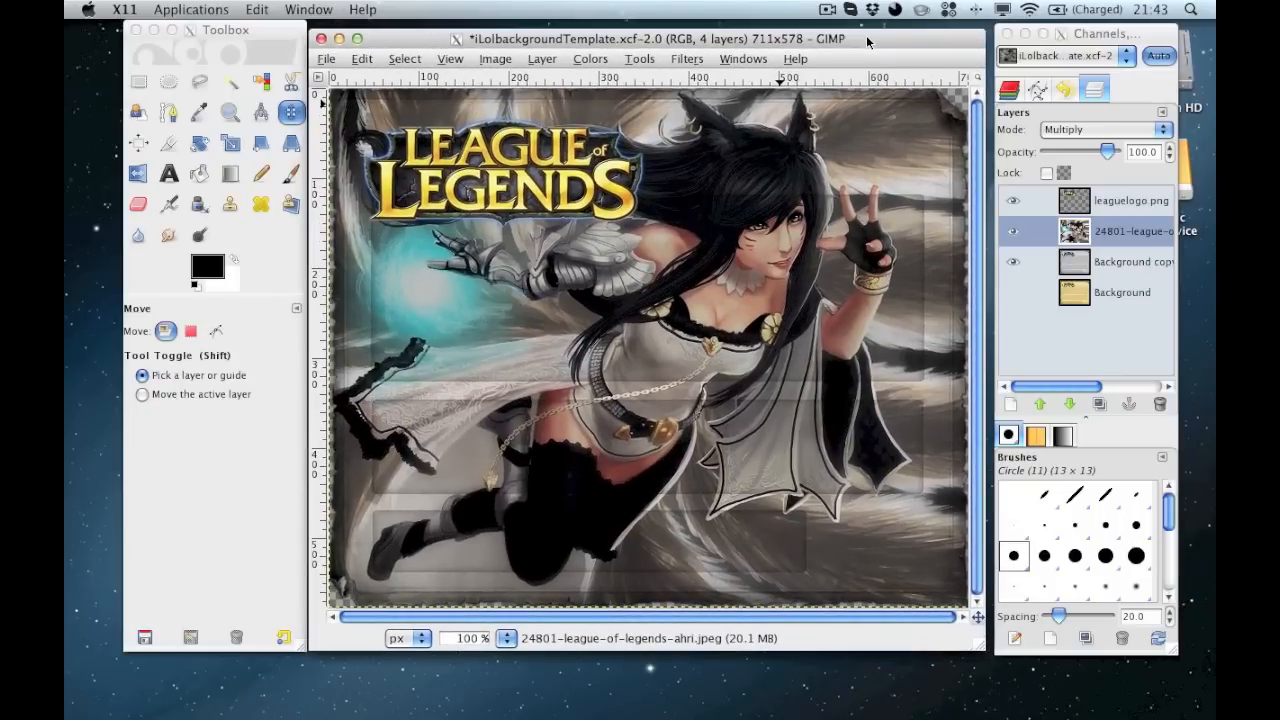
pyautogui.click(327, 59)
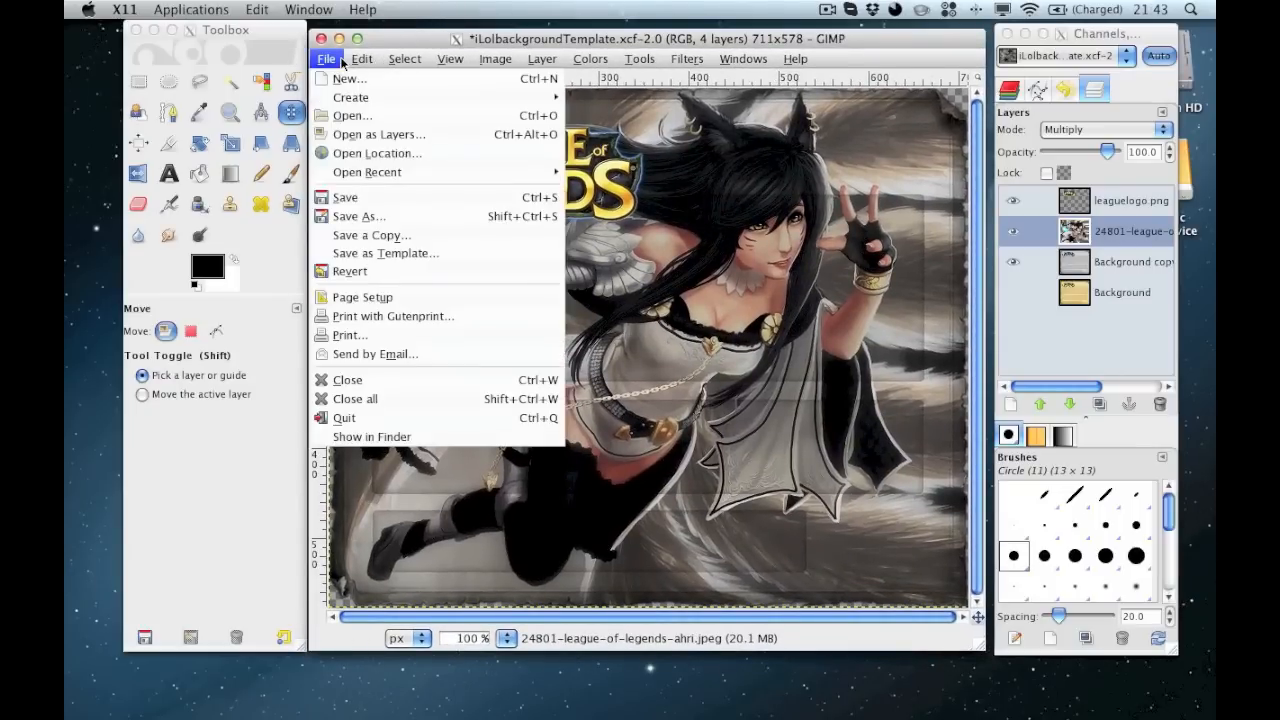
pyautogui.click(430, 216)
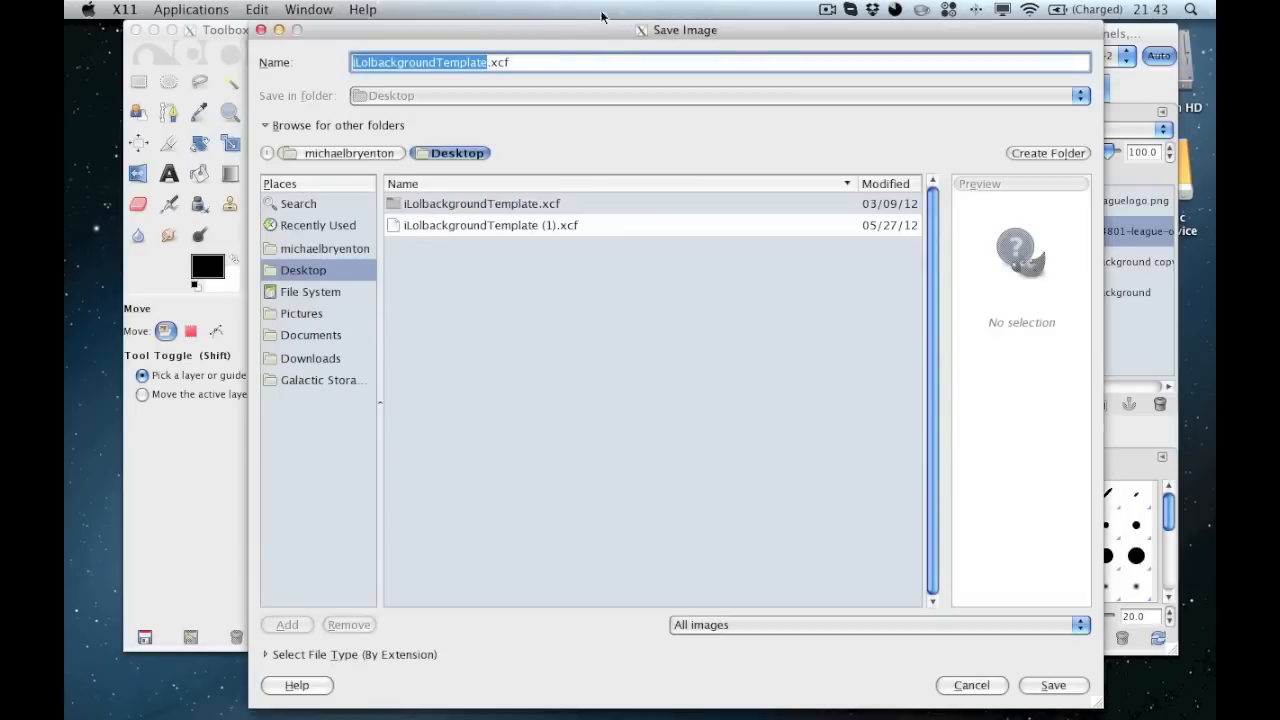
pyautogui.click(321, 360)
pyautogui.click(318, 380)
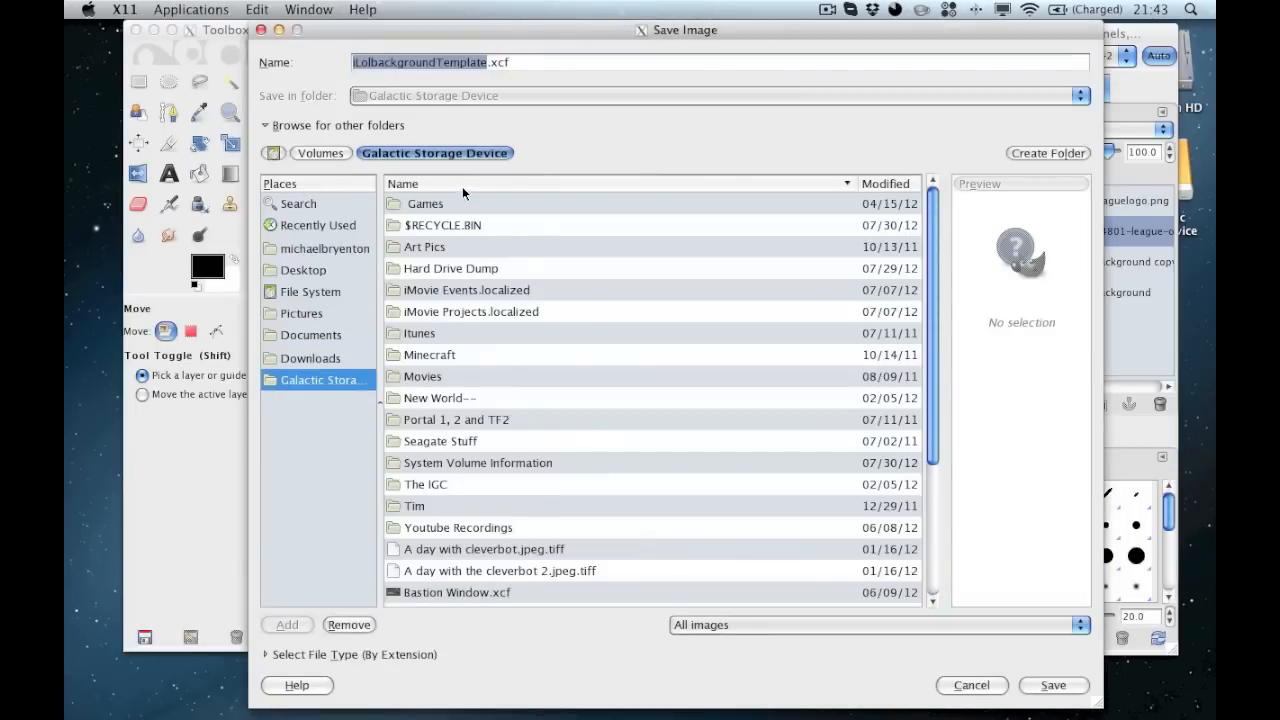
pyautogui.doubleClick(460, 204)
pyautogui.doubleClick(450, 204)
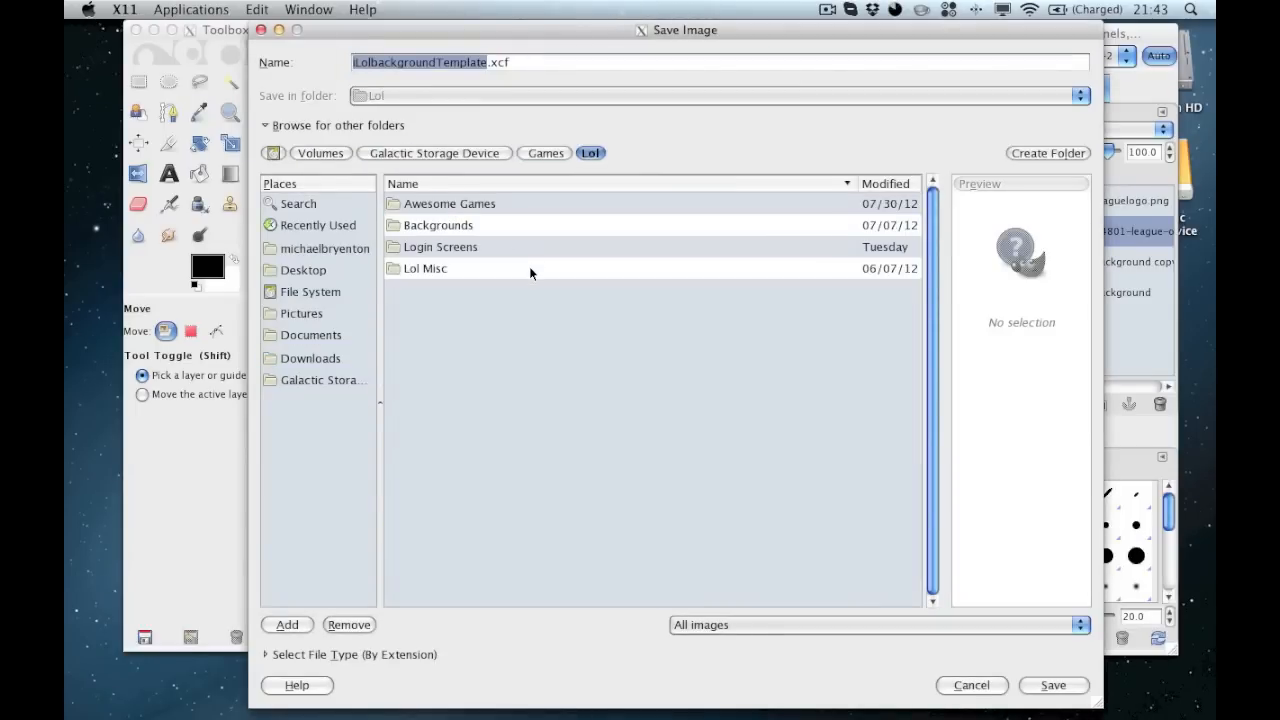
pyautogui.doubleClick(494, 225)
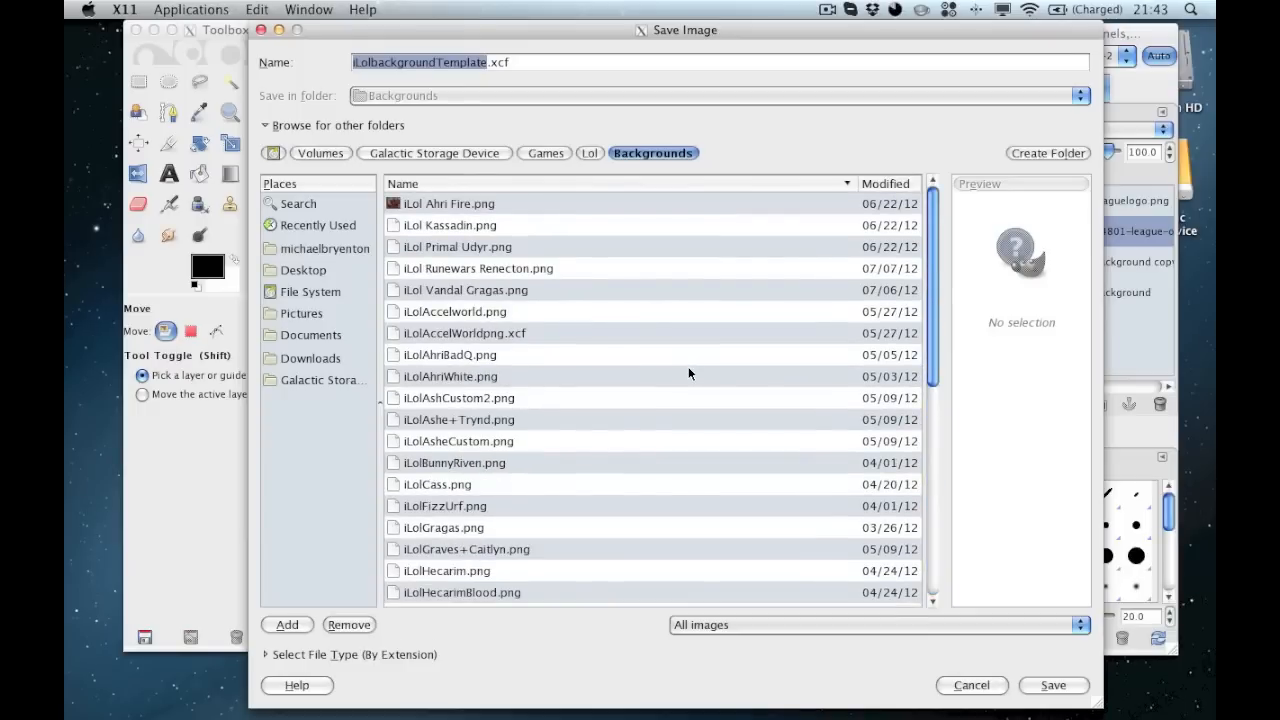
# - Name the file "iLol Ahri Somethinorotheer.png", reusing the name of the existing iLol Ahri Fire.png as a base
pyautogui.click(497, 62)
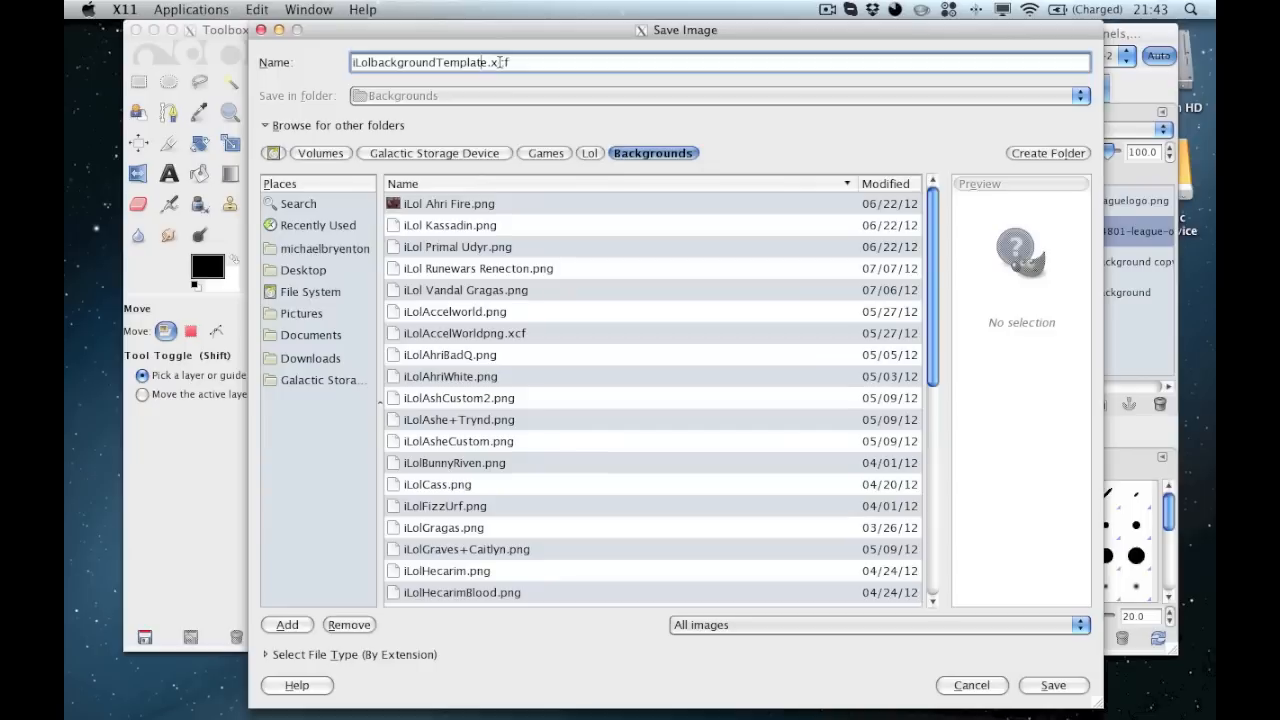
pyautogui.click(450, 204)
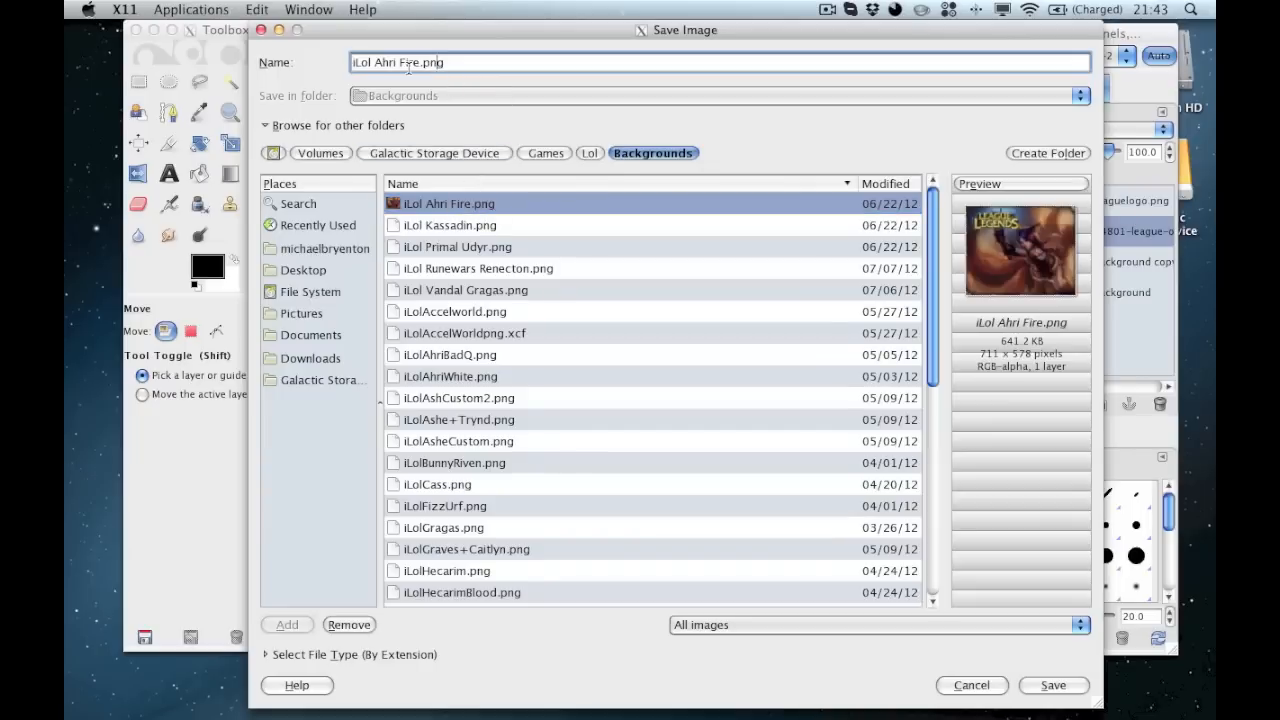
pyautogui.moveTo(420, 64)
pyautogui.mouseDown()
pyautogui.moveTo(375, 64)
pyautogui.moveTo(400, 64)
pyautogui.mouseUp()
pyautogui.press('BackSpace')
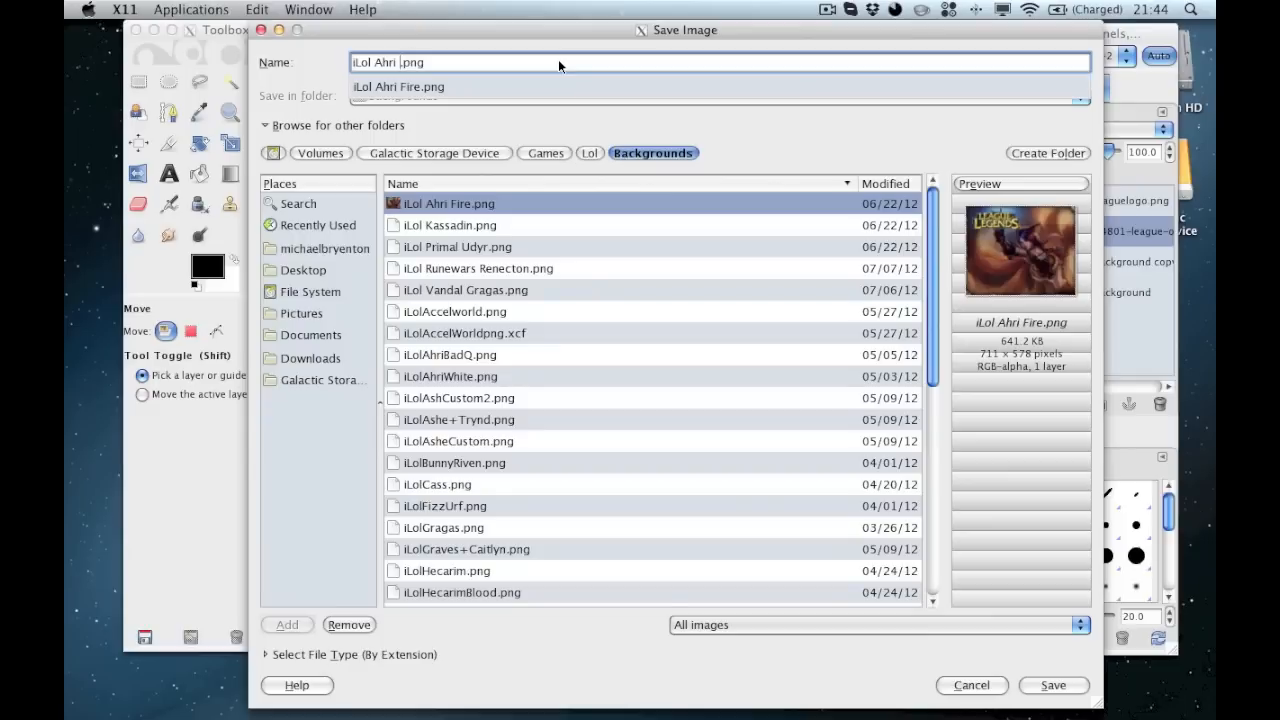
pyautogui.write('Somethinoroter')
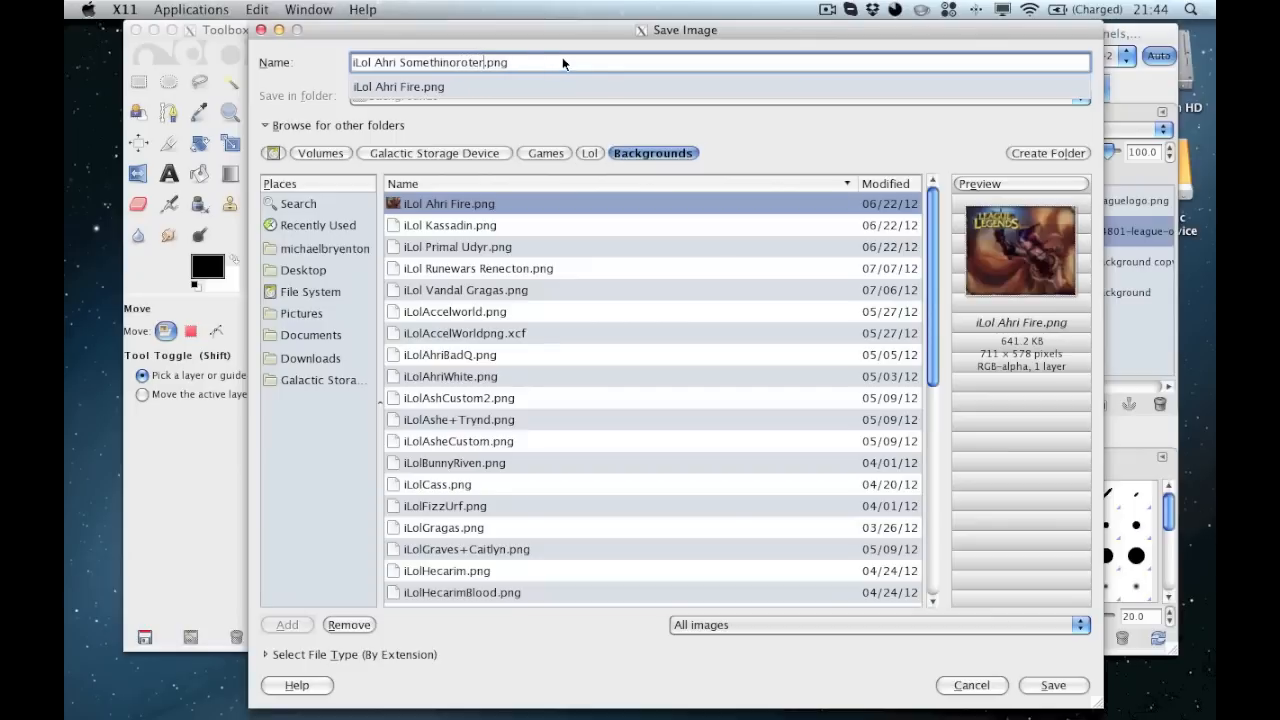
pyautogui.press('BackSpace')
pyautogui.press('BackSpace')
pyautogui.write('het')
pyautogui.press('BackSpace')
pyautogui.write('er')
pyautogui.click(620, 41)
# - Export the image as a PNG with compression level 9, and close the image and GIMP
pyautogui.click(1055, 686)
pyautogui.click(830, 249)
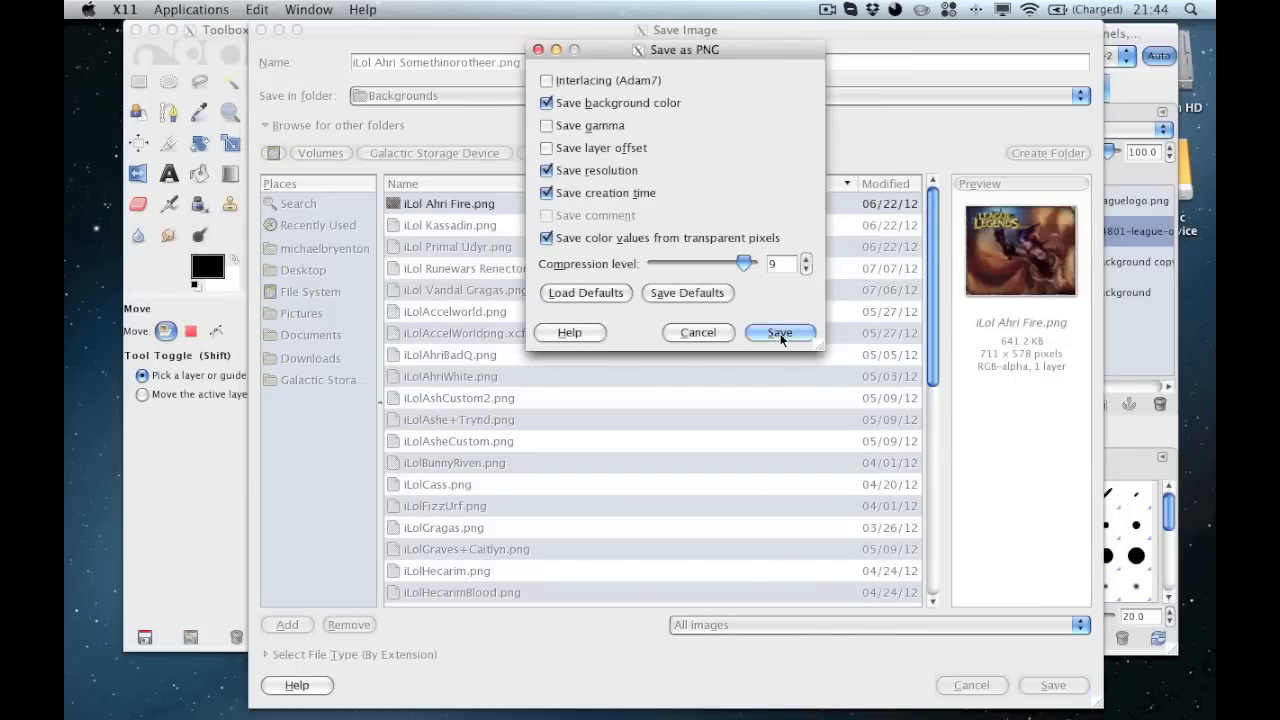
pyautogui.click(780, 334)
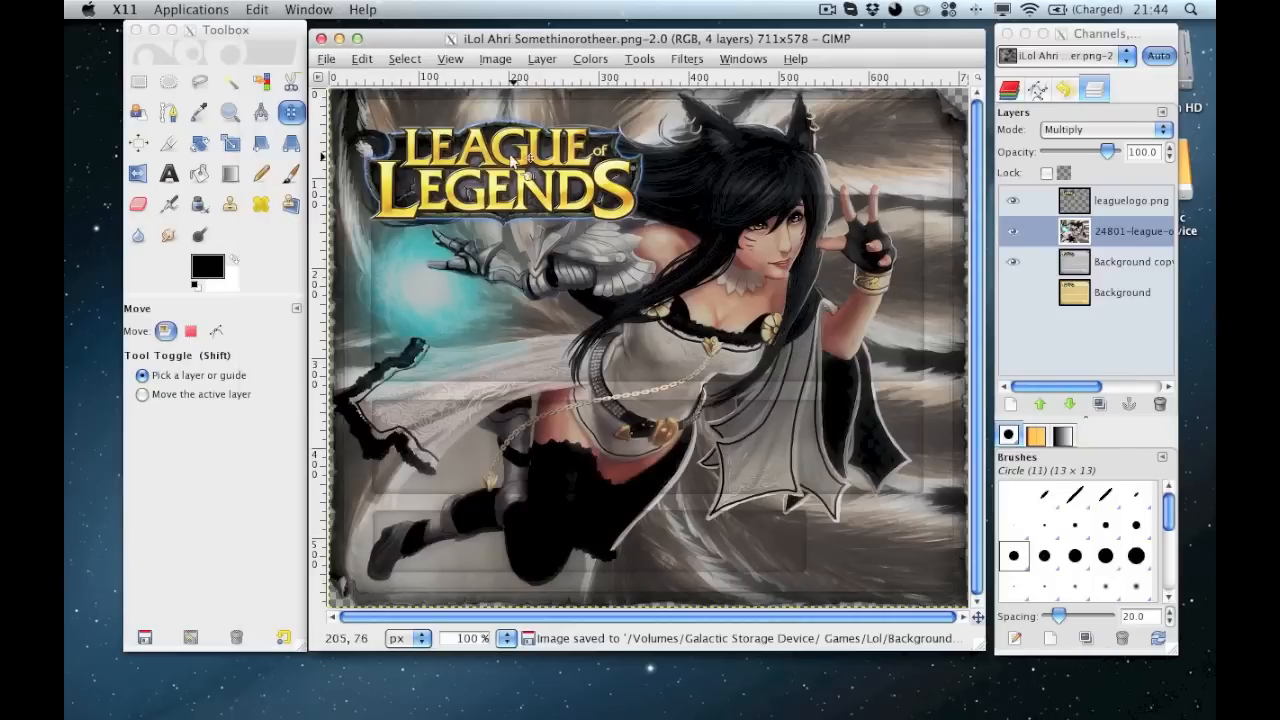
pyautogui.click(321, 38)
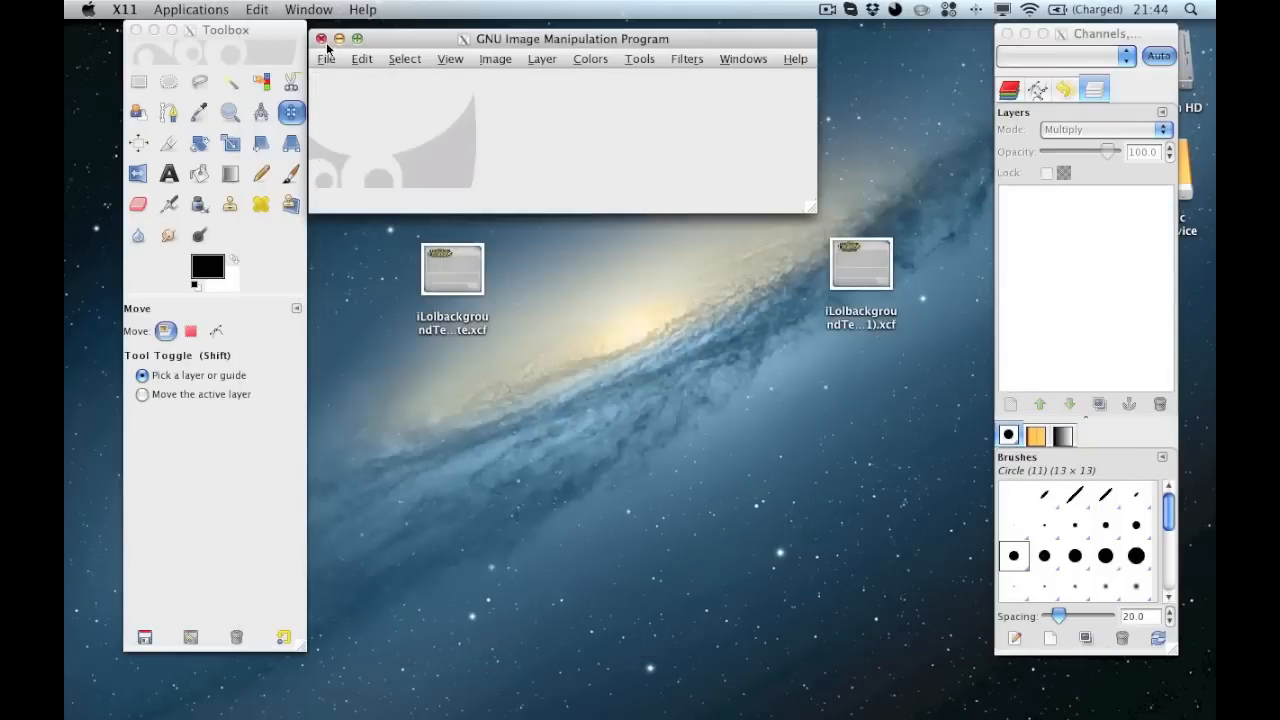
pyautogui.click(321, 38)
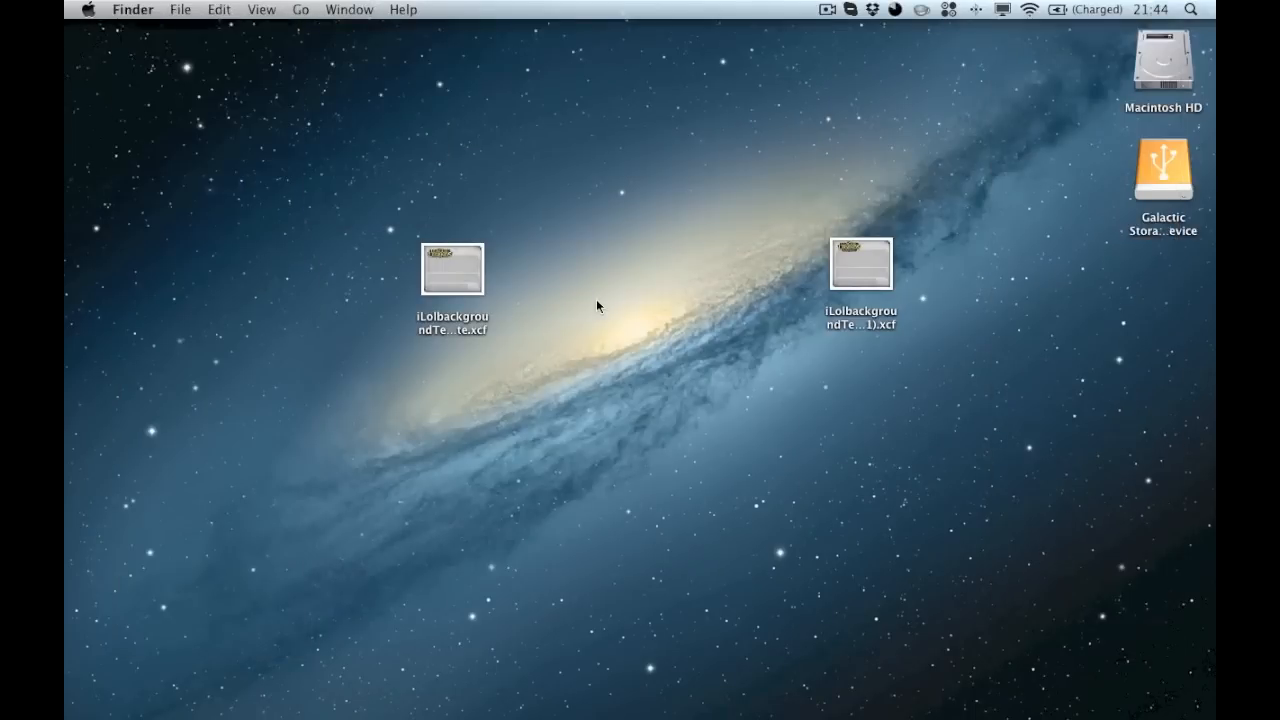
pyautogui.moveTo(945, 336); pyautogui.dragTo(801, 227)
pyautogui.moveTo(988, 395); pyautogui.dragTo(823, 227)
pyautogui.moveTo(831, 388); pyautogui.dragTo(628, 443)
pyautogui.moveTo(556, 349); pyautogui.dragTo(574, 312)
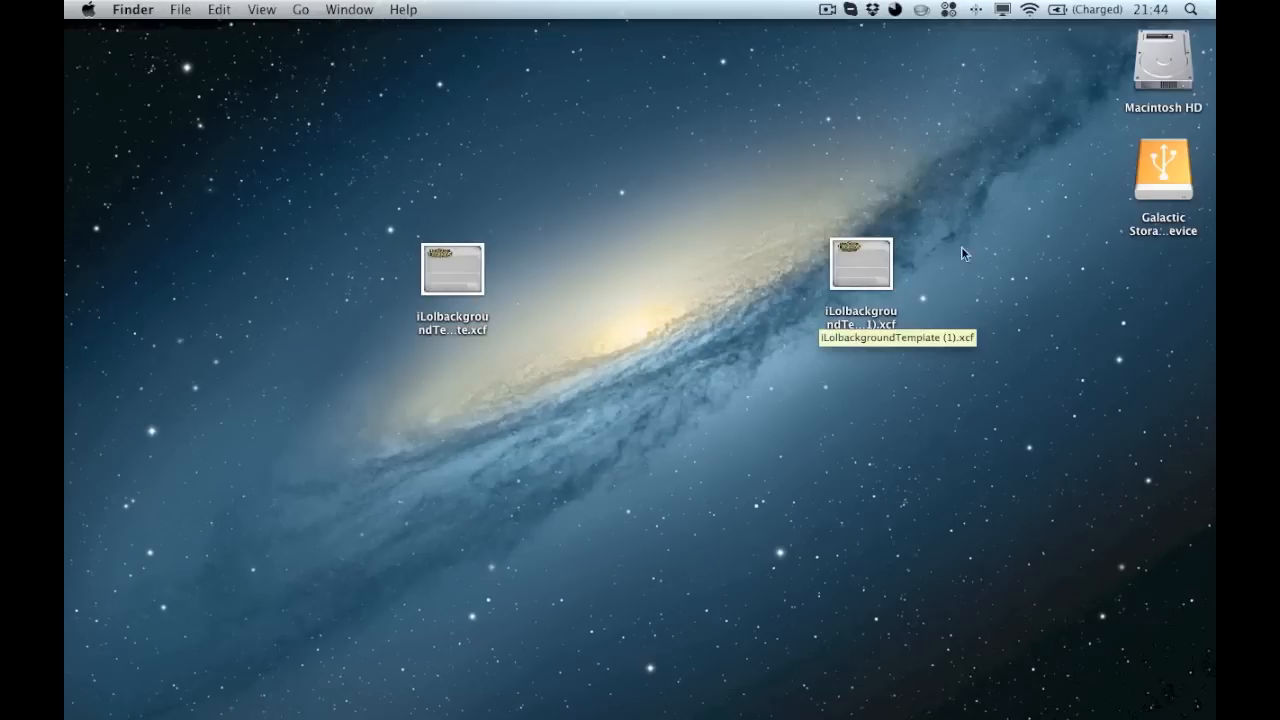
# - In Finder, open the Backgrounds folder under Galactic Storage Device > Games > Lol
pyautogui.doubleClick(1164, 176)
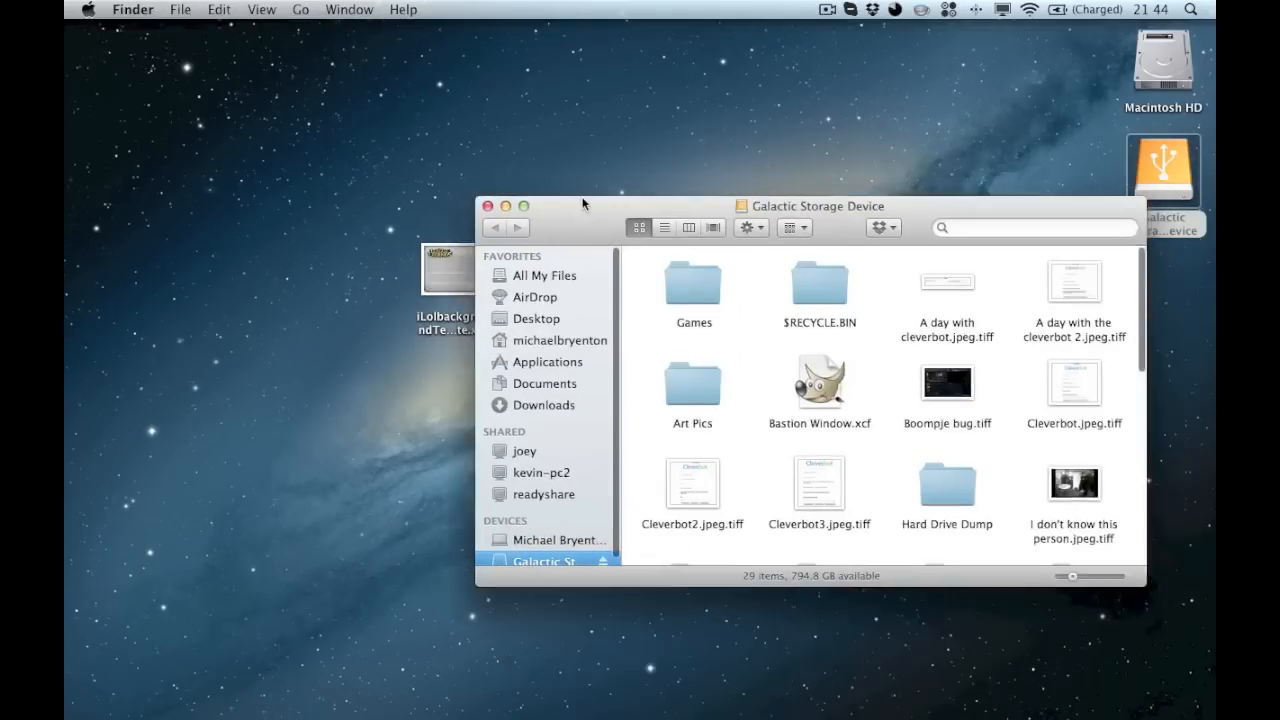
pyautogui.doubleClick(668, 250)
pyautogui.doubleClick(668, 250)
pyautogui.doubleClick(774, 256)
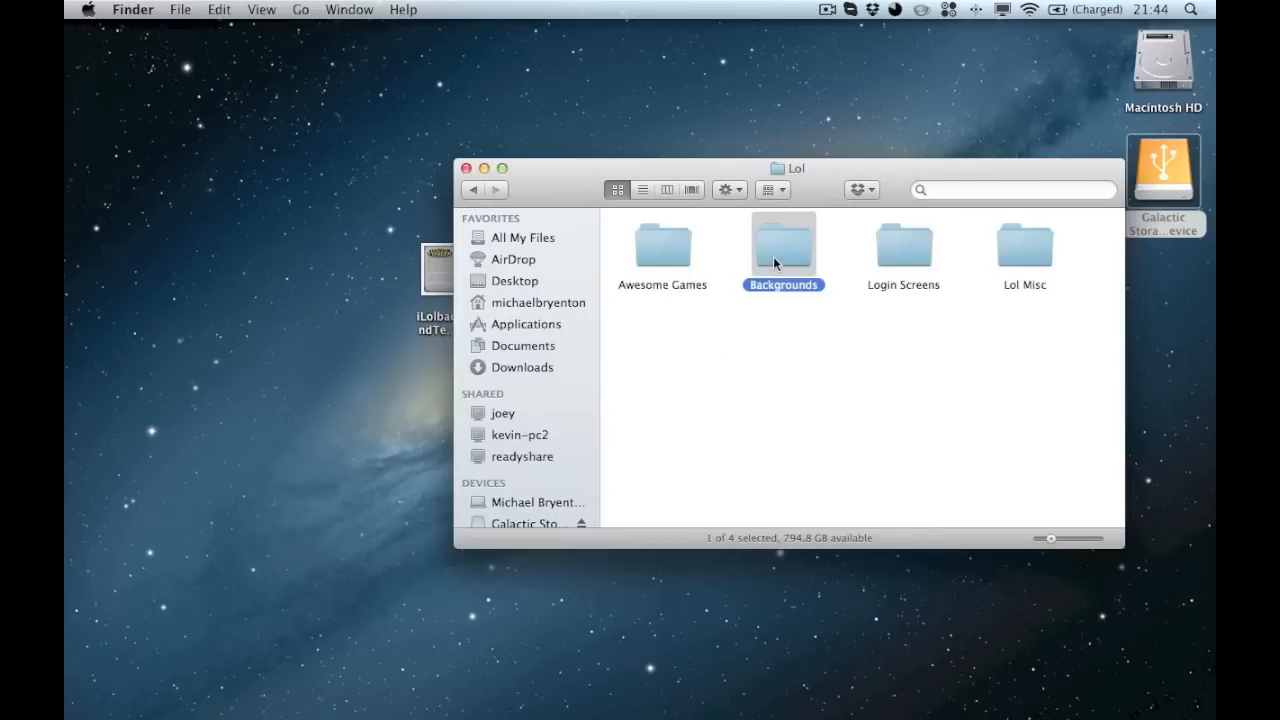
# - Preview iLol Ahri Somethinorotheer.png in the Backgrounds folder, view its file information, and close the information window
pyautogui.click(797, 243)
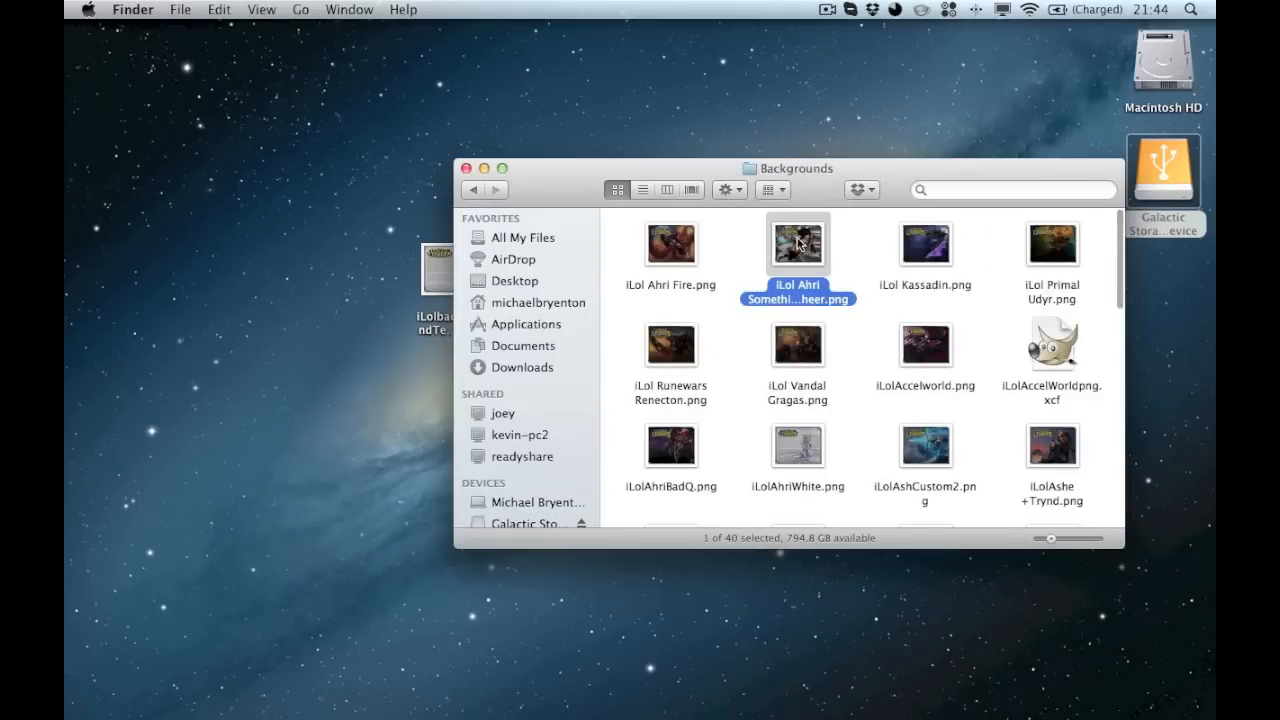
pyautogui.press('space')
pyautogui.press('space')
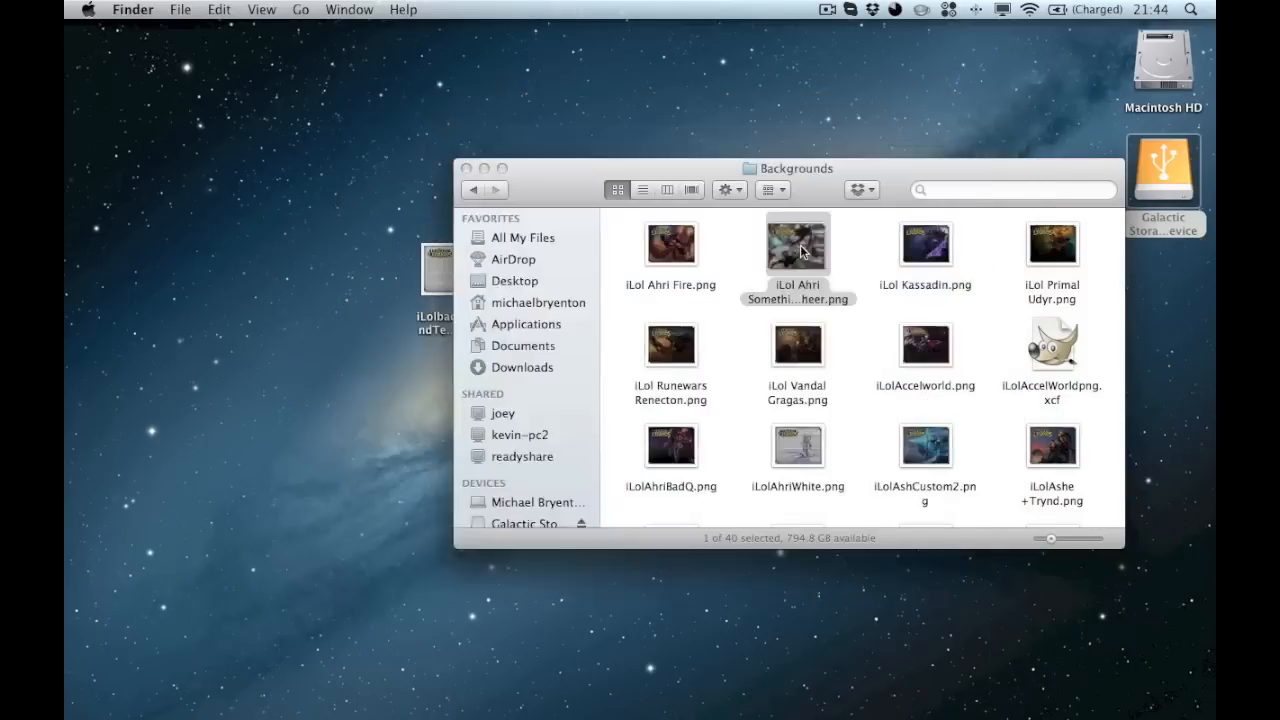
pyautogui.press('space')
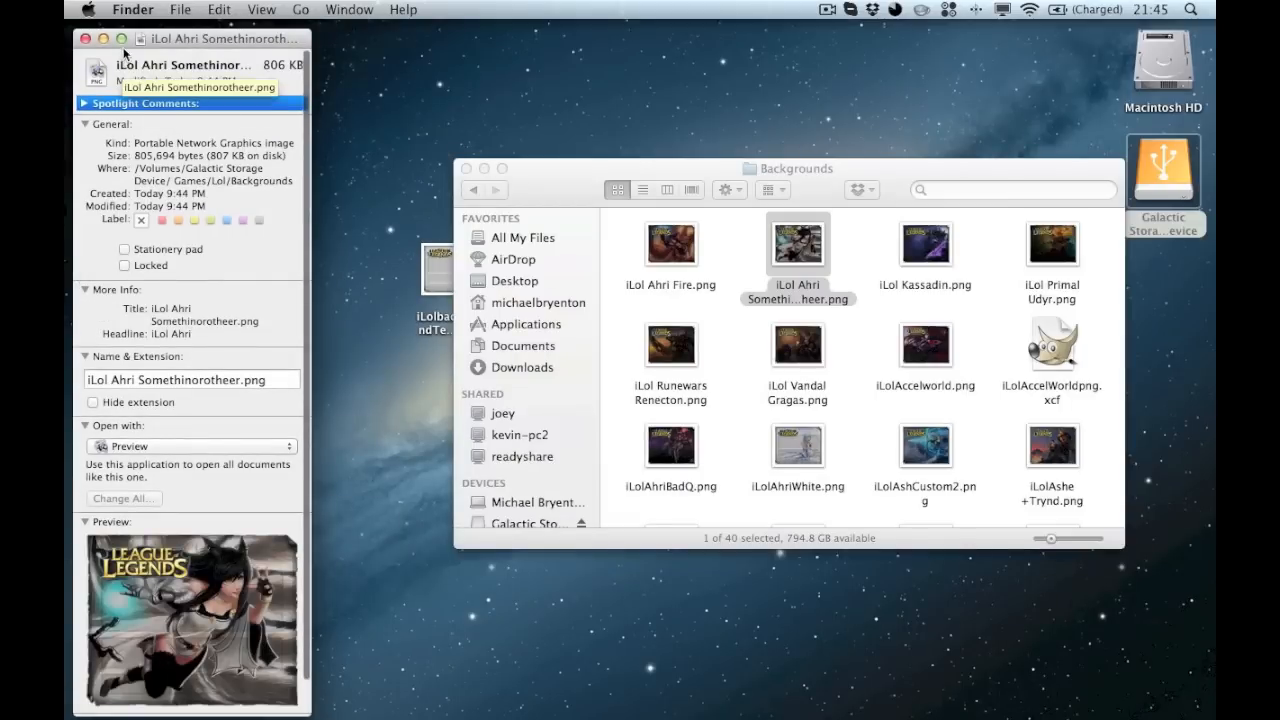
pyautogui.click(86, 39)
# - Look through the other background images in the Backgrounds folder, close the folder window, and clear the desktop selection
pyautogui.click(687, 270)
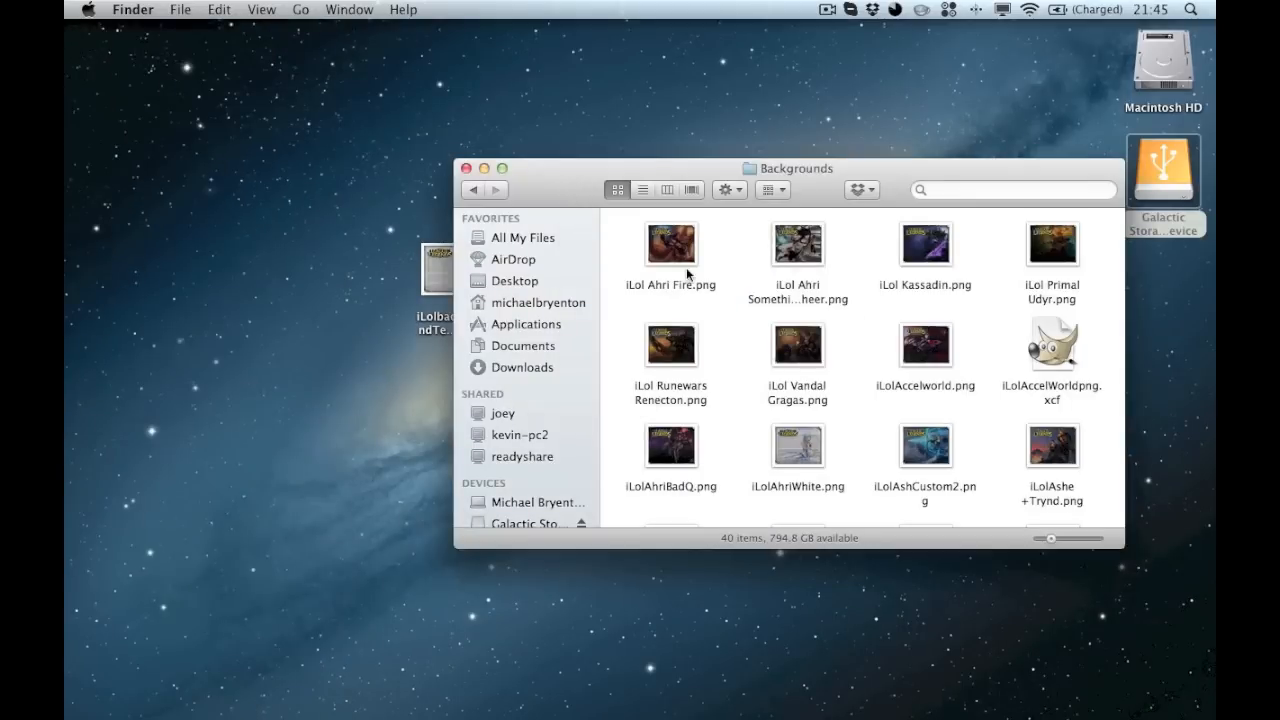
pyautogui.scroll(-5, 702, 350)
pyautogui.scroll(5, 705, 335)
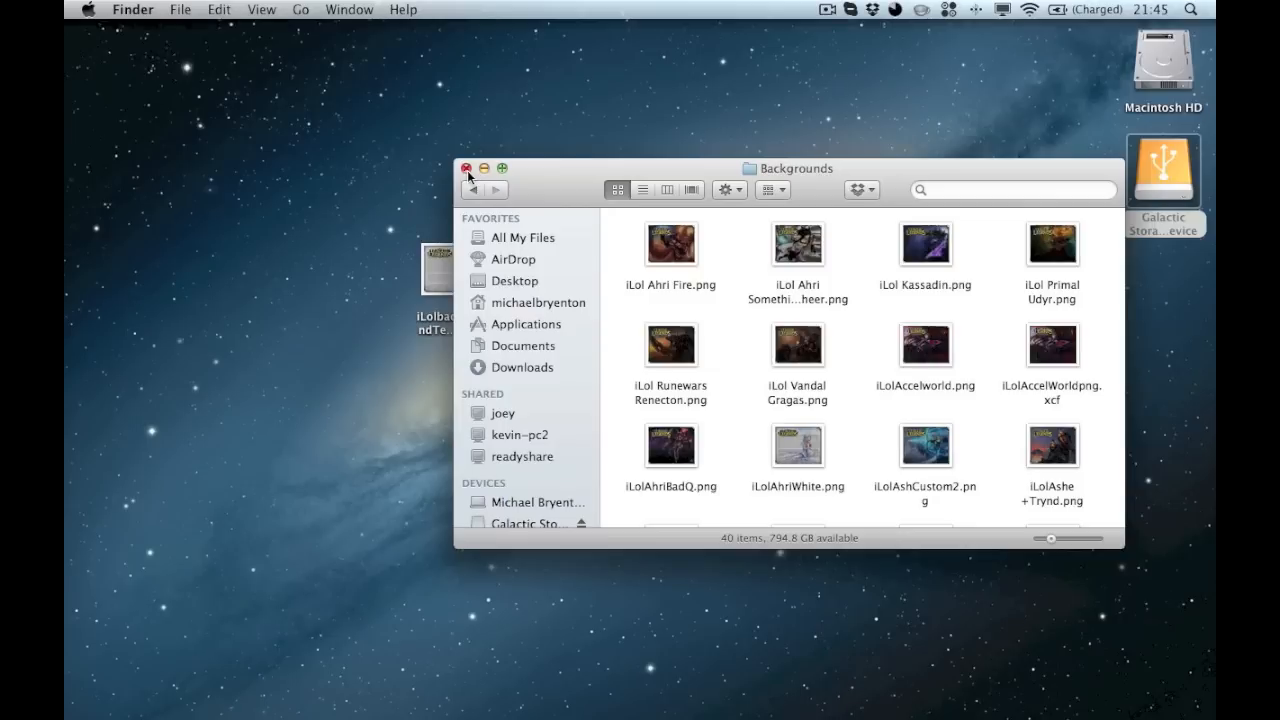
pyautogui.click(467, 170)
pyautogui.click(699, 198)
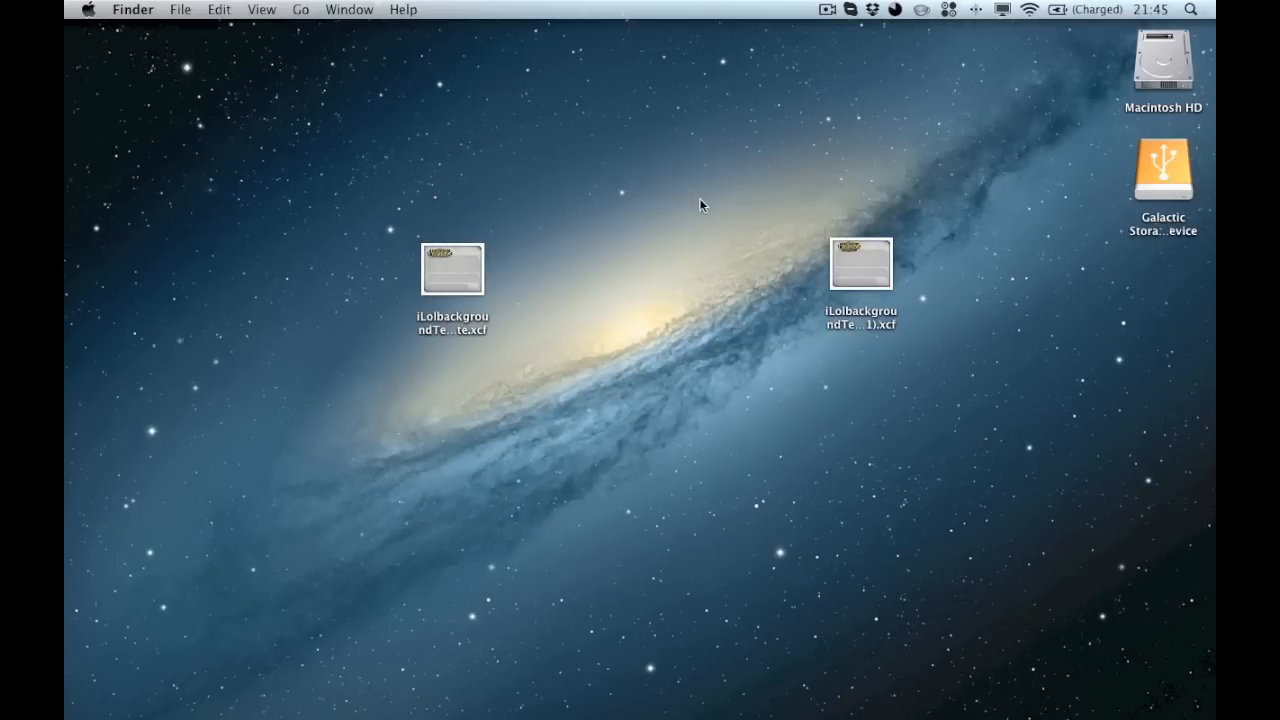